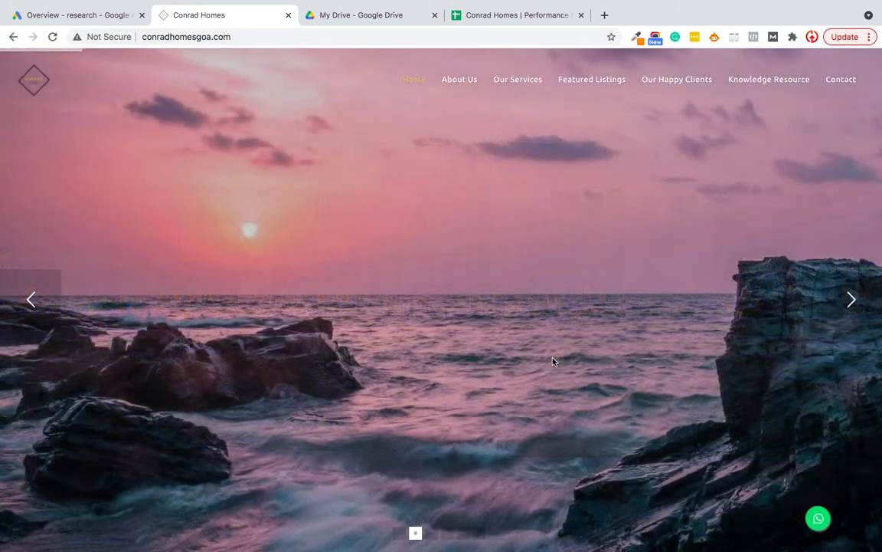
- Examine the villa listings on the Conrad Homes website, enlarging the photo of the ₹ 2.45 Crores Assagao villa
{"action": "scroll", "coordinate": [390, 218], "scroll_direction": "down", "scroll_amount": 3}
{"action": "scroll", "coordinate": [389, 218], "scroll_direction": "down", "scroll_amount": 15}
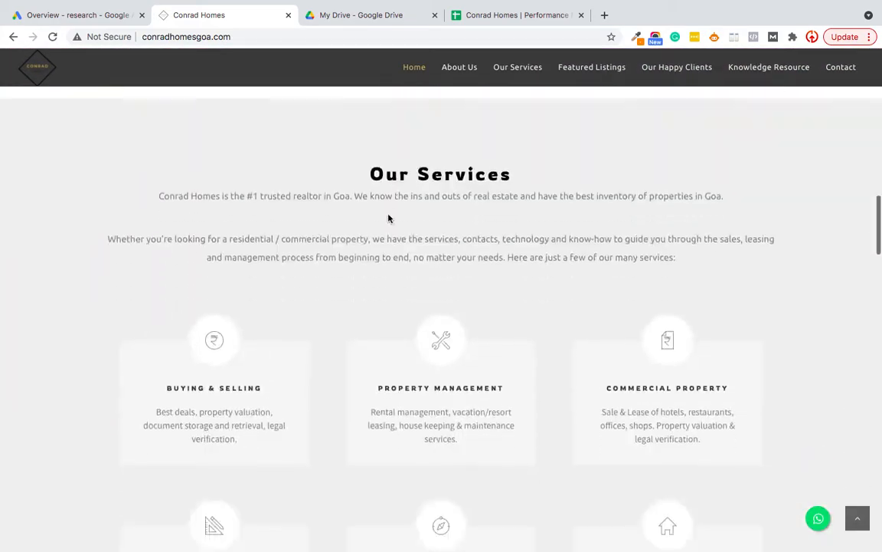
{"action": "scroll", "coordinate": [388, 218], "scroll_direction": "down", "scroll_amount": 1}
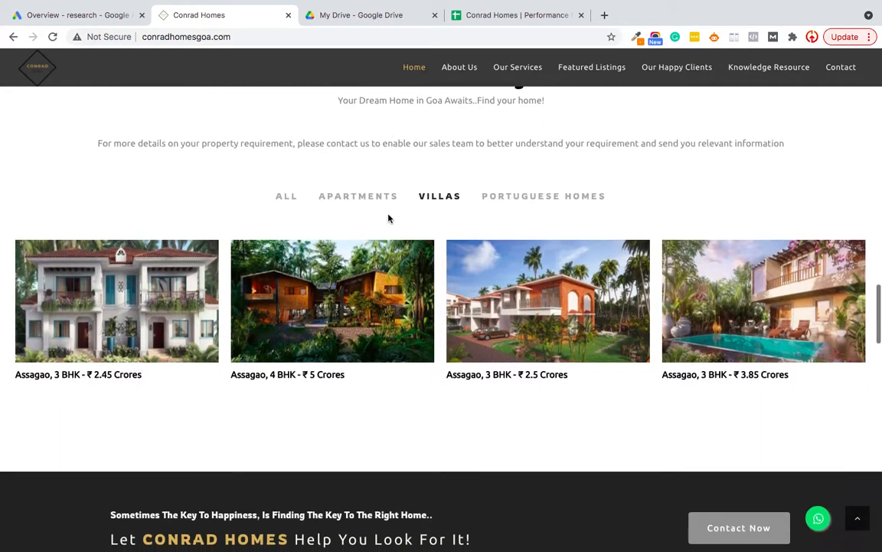
{"action": "left_click", "coordinate": [441, 198]}
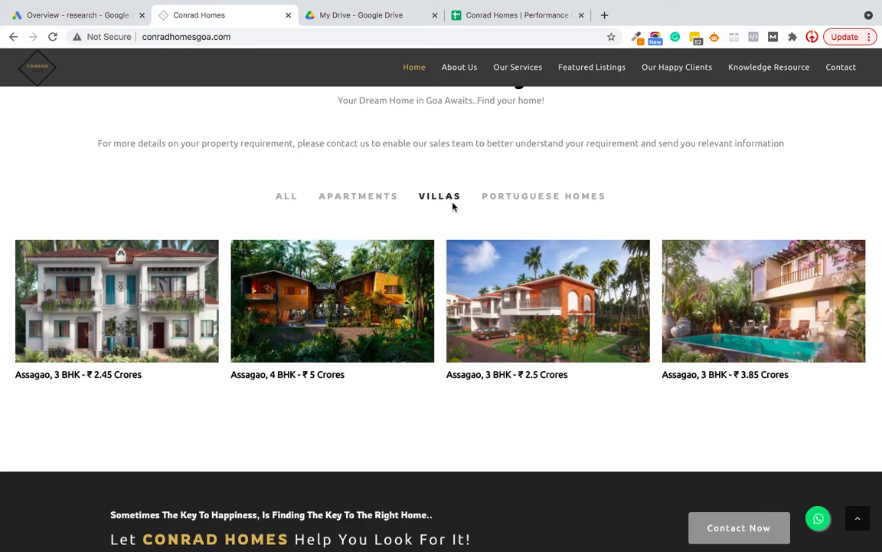
{"action": "left_click", "coordinate": [121, 306]}
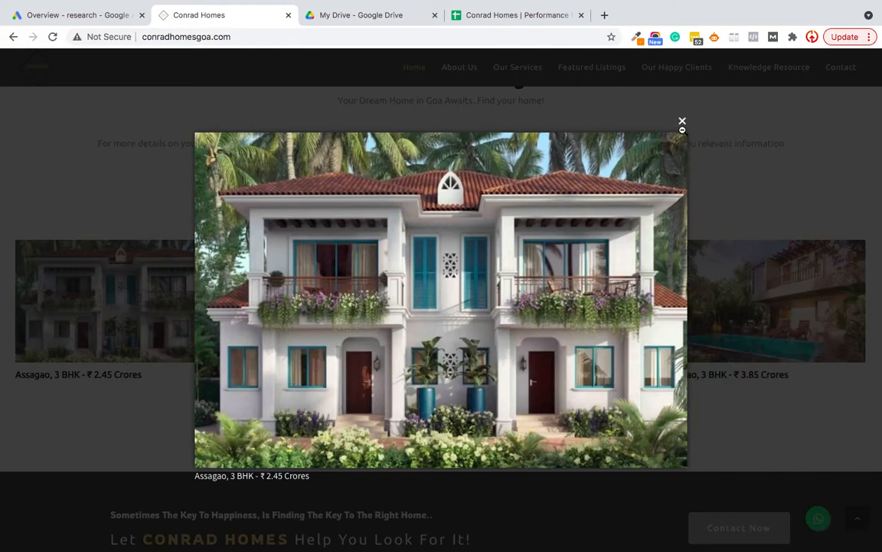
{"action": "left_click", "coordinate": [682, 121]}
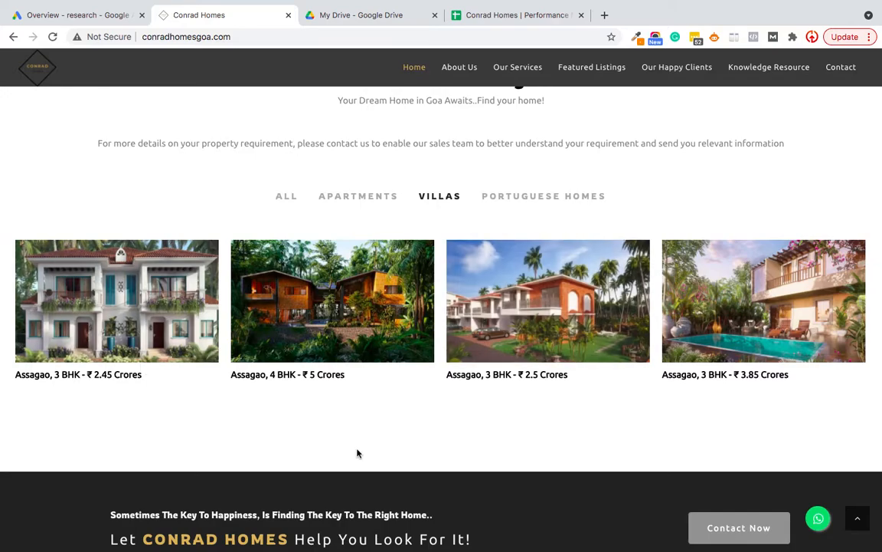
- Switch to Google Ads and start a Discover new keywords search in Keyword Planner
{"action": "left_click", "coordinate": [84, 15]}
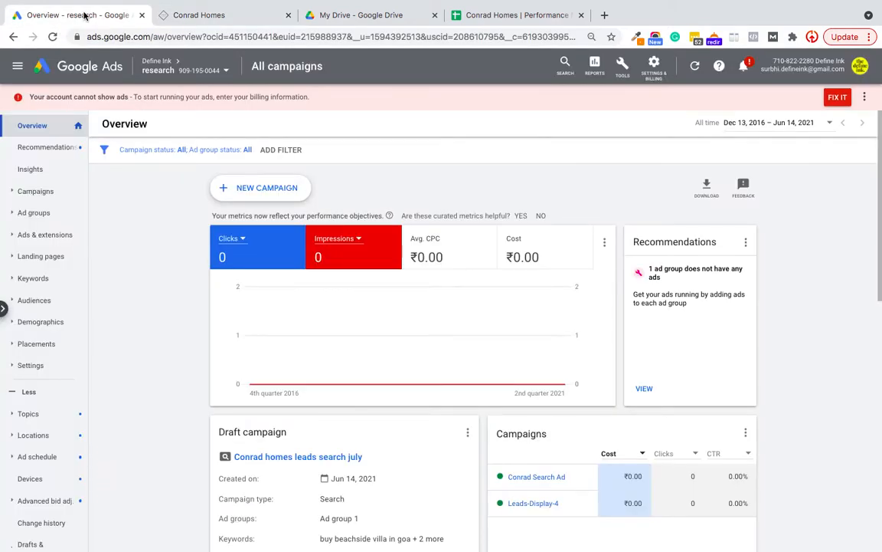
{"action": "left_click", "coordinate": [622, 69]}
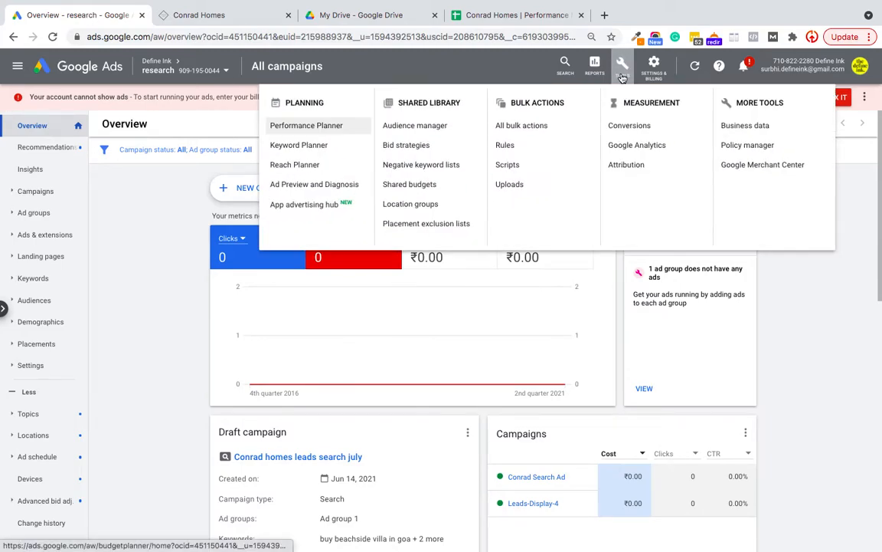
{"action": "left_click", "coordinate": [291, 145]}
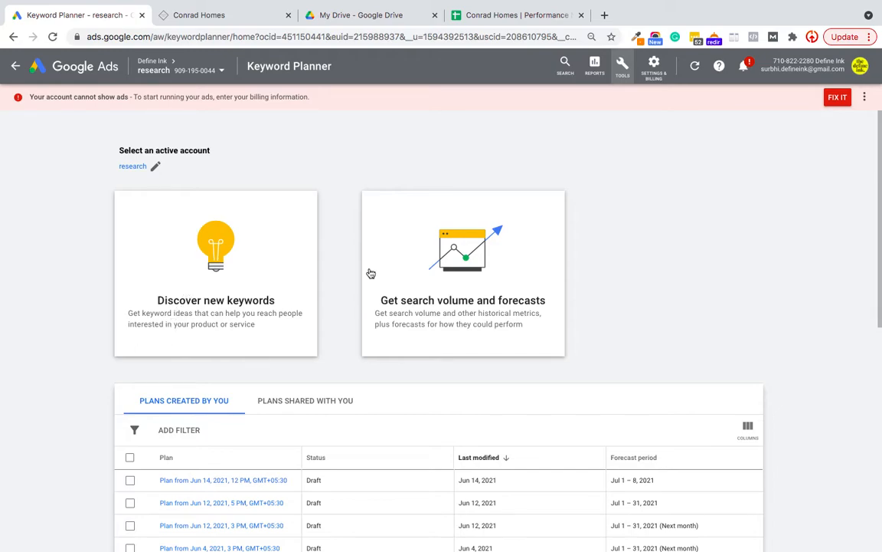
{"action": "left_click", "coordinate": [173, 294]}
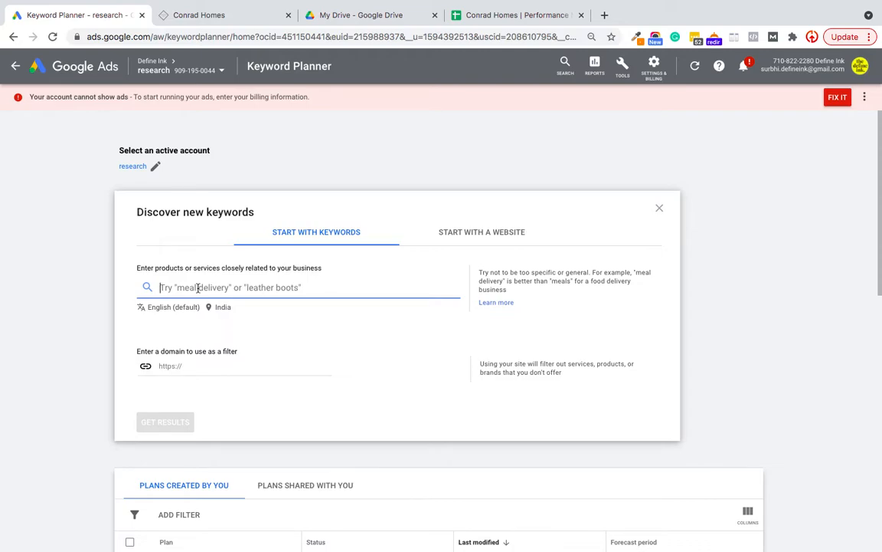
- Add "buy villa in goa" and "buy luxury villa in goa" as seed keywords
{"action": "type", "text": "buy vi"}
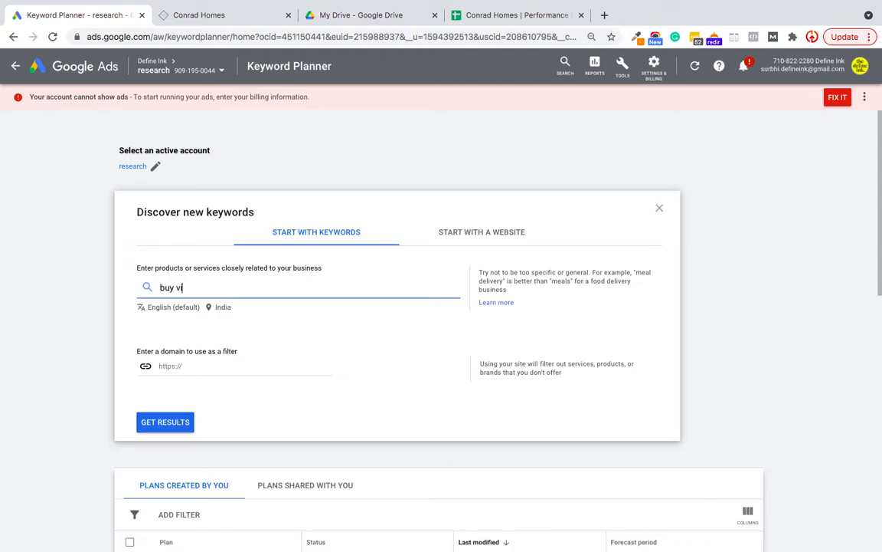
{"action": "type", "text": "lla in goa"}
{"action": "key", "text": "Return"}
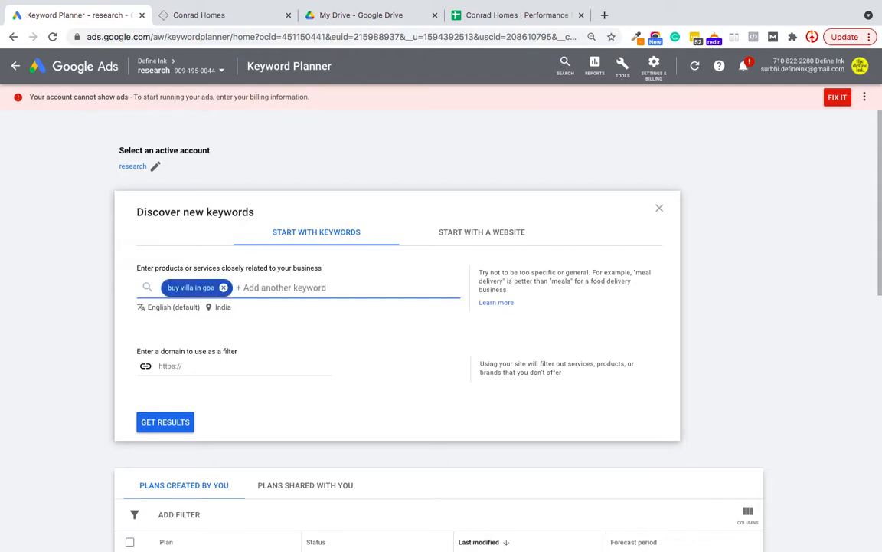
{"action": "type", "text": "buy luxury villa in goa"}
{"action": "key", "text": "Return"}
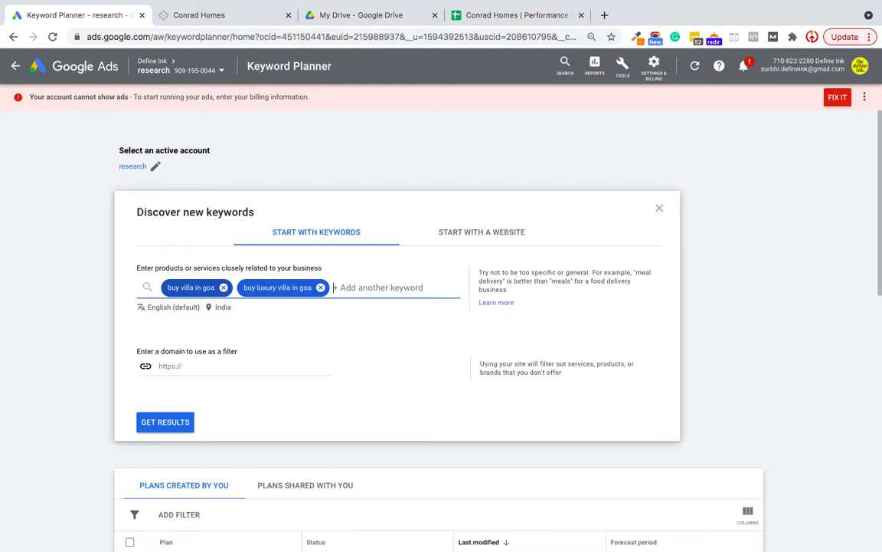
- Add "buy property in goa" as another seed keyword
{"action": "type", "text": "poro"}
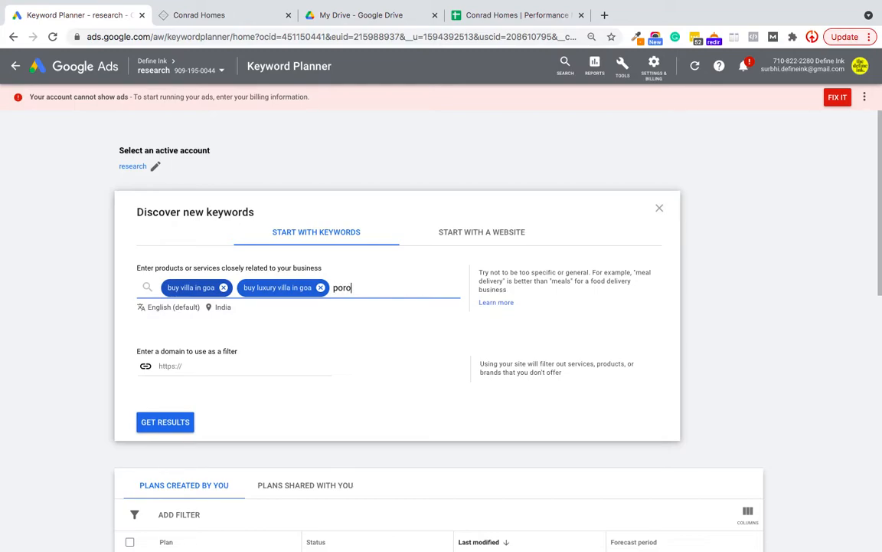
{"action": "key", "text": "BackSpace"}
{"action": "key", "text": "BackSpace"}
{"action": "type", "text": "roperty in goa,"}
{"action": "key", "text": "BackSpace"}
{"action": "left_click", "coordinate": [334, 288]}
{"action": "type", "text": "buy"}
{"action": "left_click", "coordinate": [421, 287]}
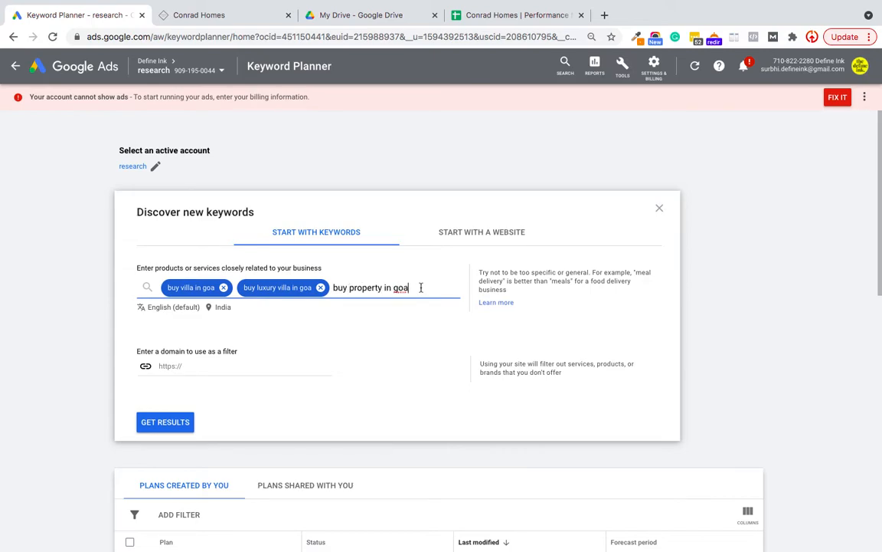
{"action": "key", "text": "Return"}
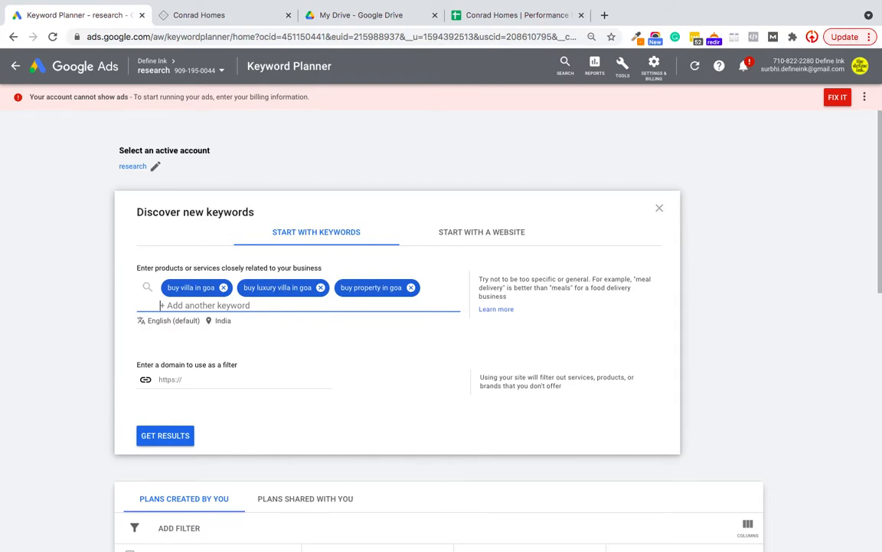
- Add the seed keyword "villa for sale in goa" and get the keyword ideas without a domain filter
{"action": "type", "text": "villa"}
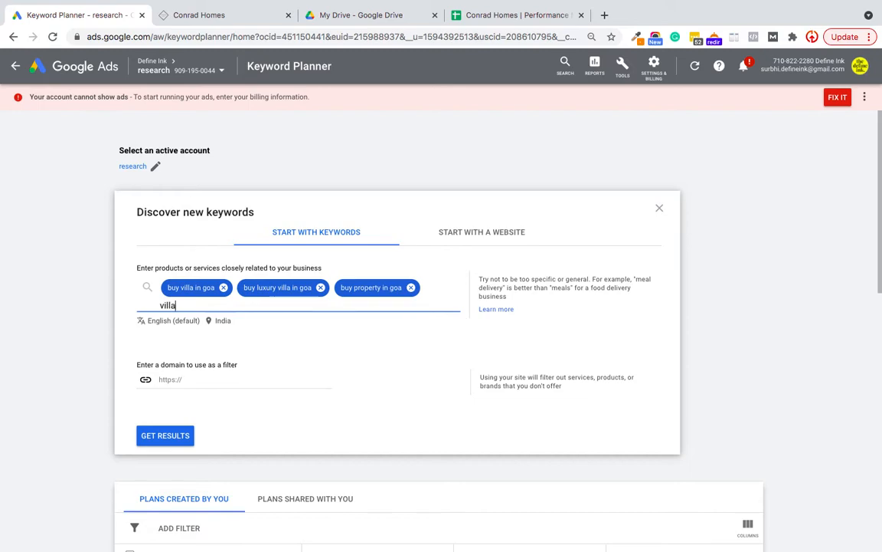
{"action": "type", "text": " for sale in goa"}
{"action": "key", "text": "Return"}
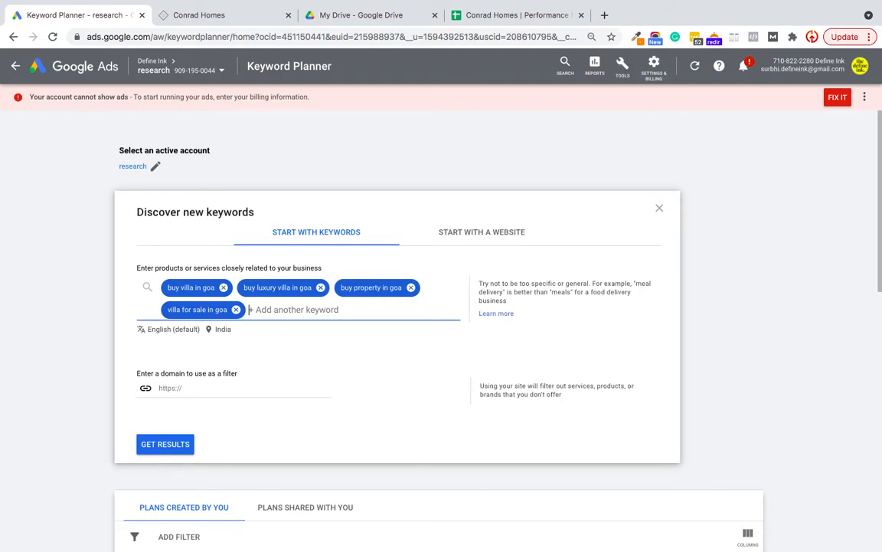
{"action": "left_click", "coordinate": [183, 388]}
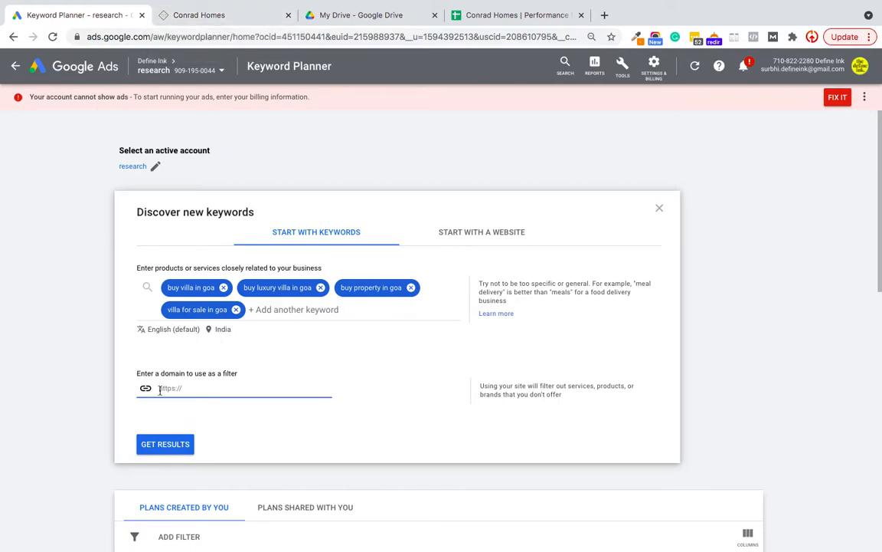
{"action": "left_click", "coordinate": [170, 451]}
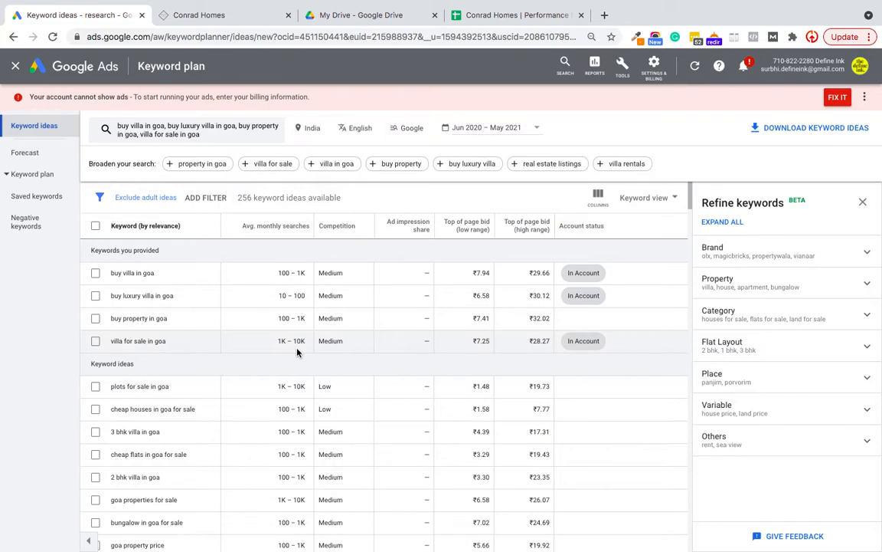
- Replace India with the city of Delhi, Delhi, India as the targeted location of the keyword plan
{"action": "left_click", "coordinate": [312, 130]}
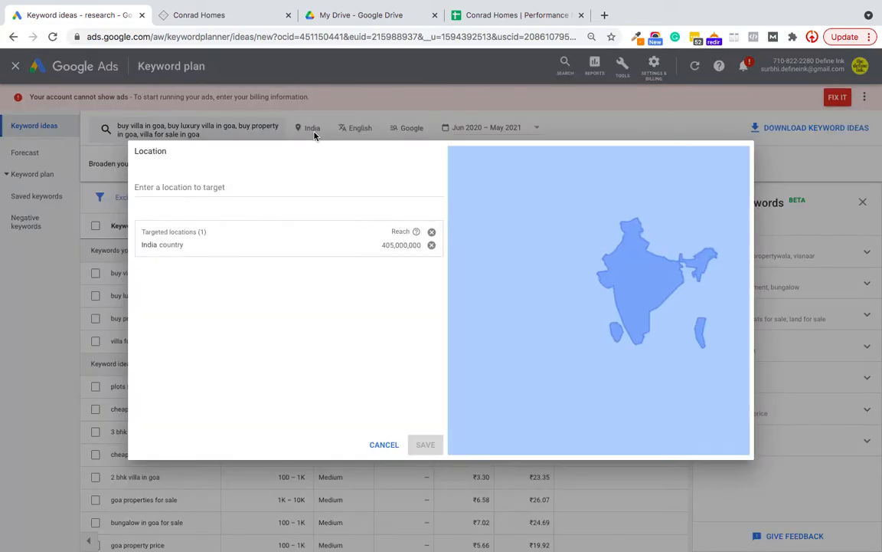
{"action": "left_click", "coordinate": [212, 187]}
{"action": "type", "text": "delhi"}
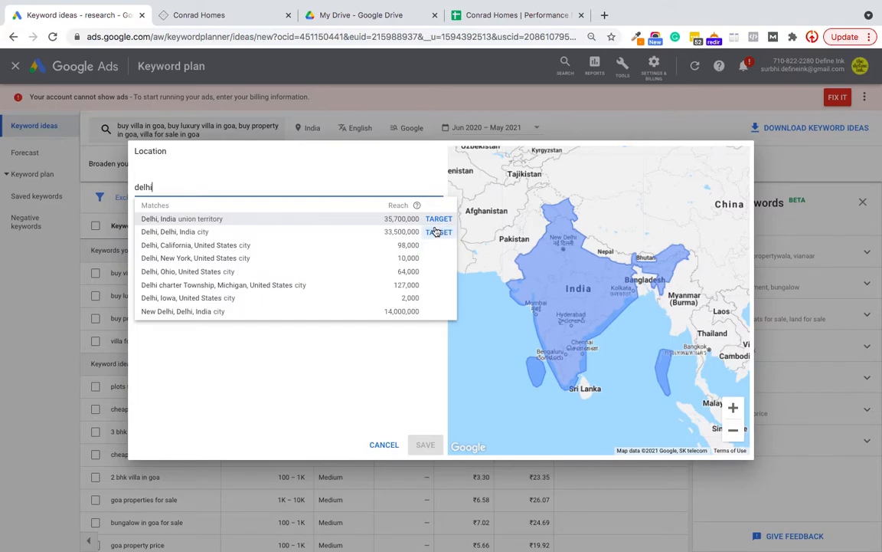
{"action": "left_click", "coordinate": [438, 231]}
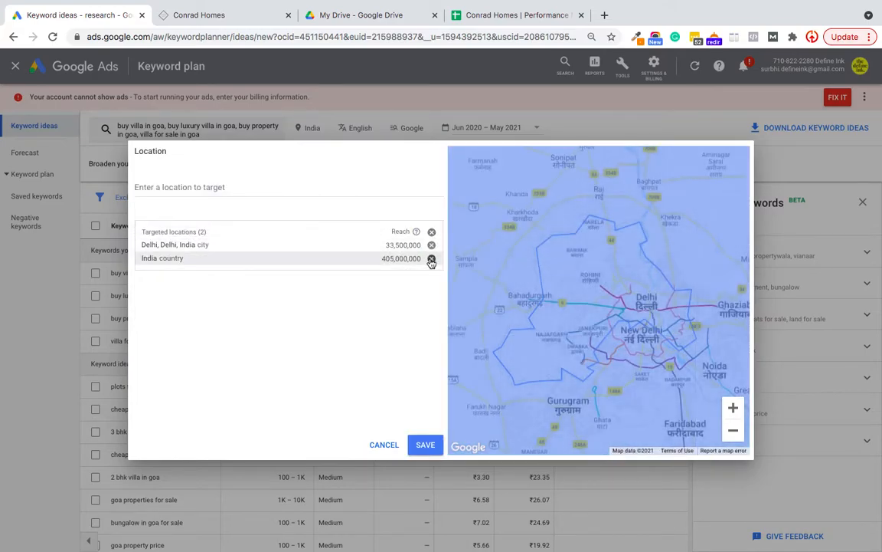
{"action": "left_click", "coordinate": [431, 259]}
- Add Hyderabad, Telangana, India as a target city, save the locations and review the targeted list
{"action": "left_click", "coordinate": [178, 186]}
{"action": "type", "text": "hyder"}
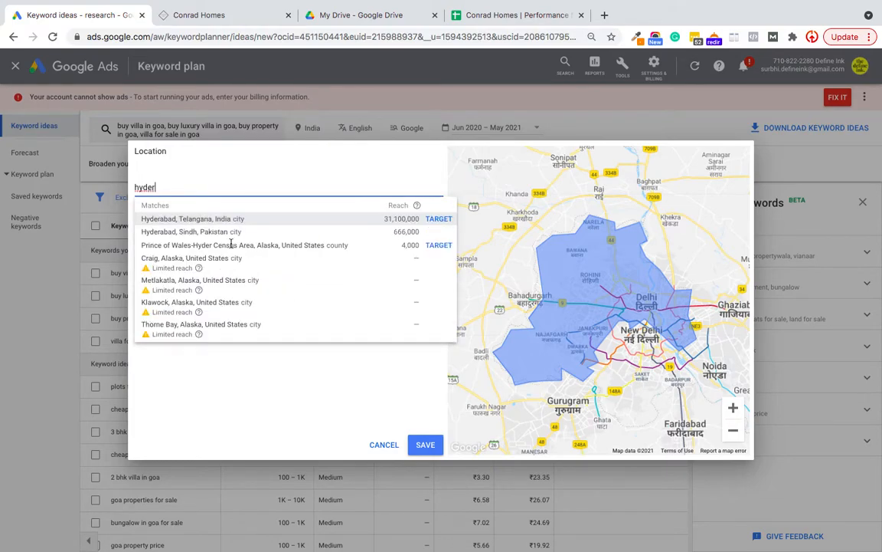
{"action": "left_click", "coordinate": [438, 220]}
{"action": "left_click", "coordinate": [426, 446]}
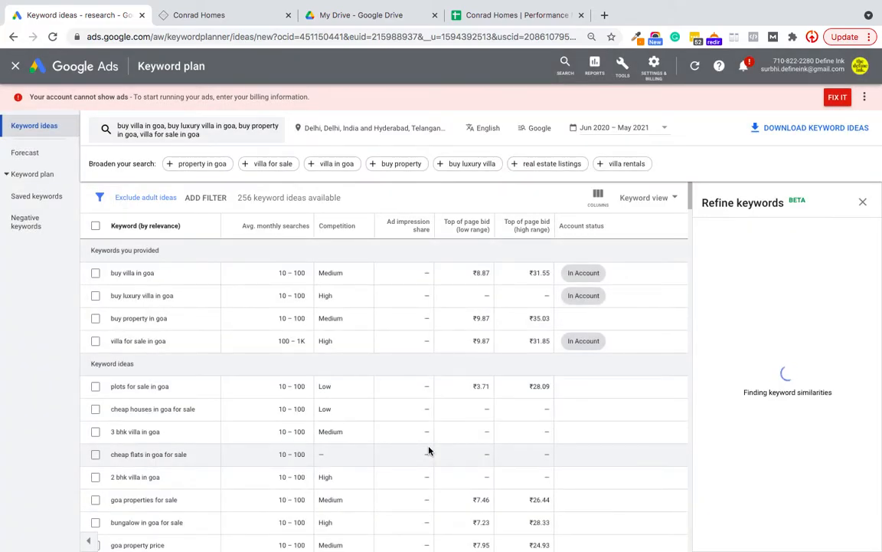
{"action": "left_click", "coordinate": [347, 135]}
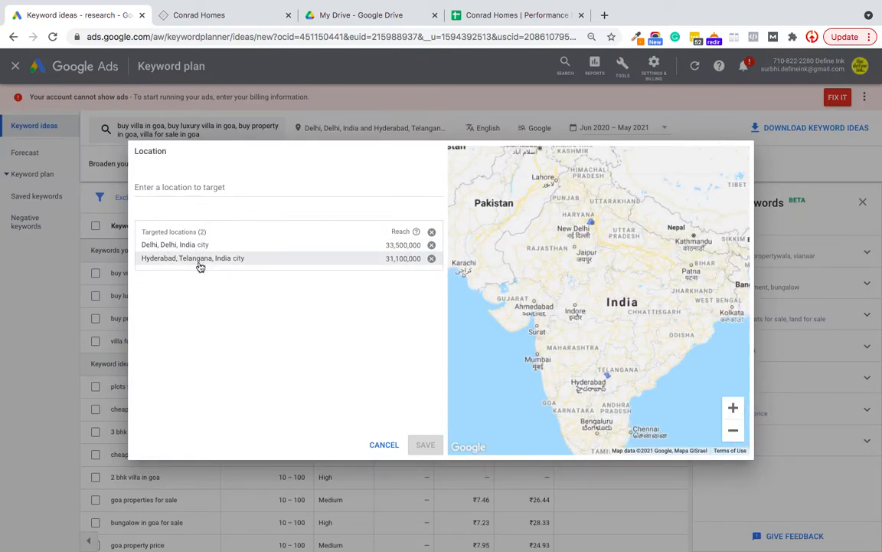
{"action": "left_click", "coordinate": [380, 445]}
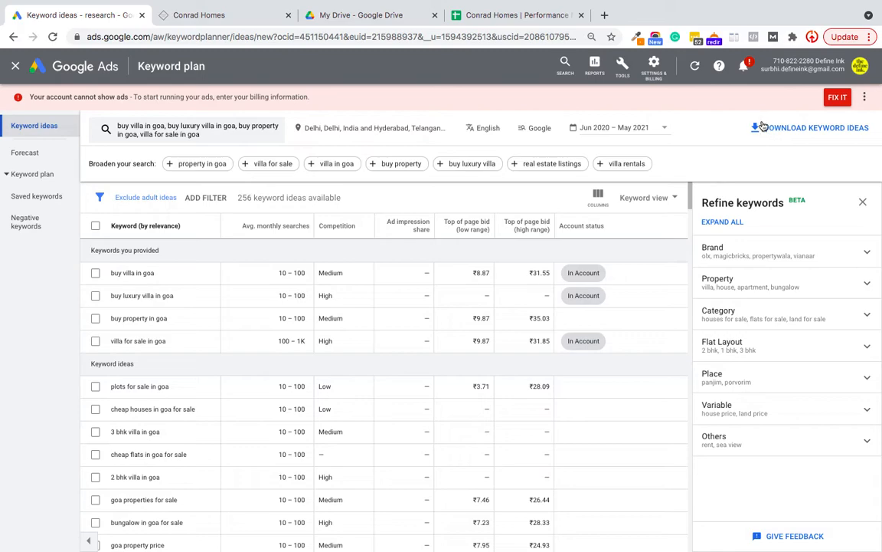
- Export the keyword ideas to Google Sheets in My Drive as "Performance Marketing for Conrad Homes" and open the sheet
{"action": "scroll", "coordinate": [126, 458], "scroll_direction": "down", "scroll_amount": 10}
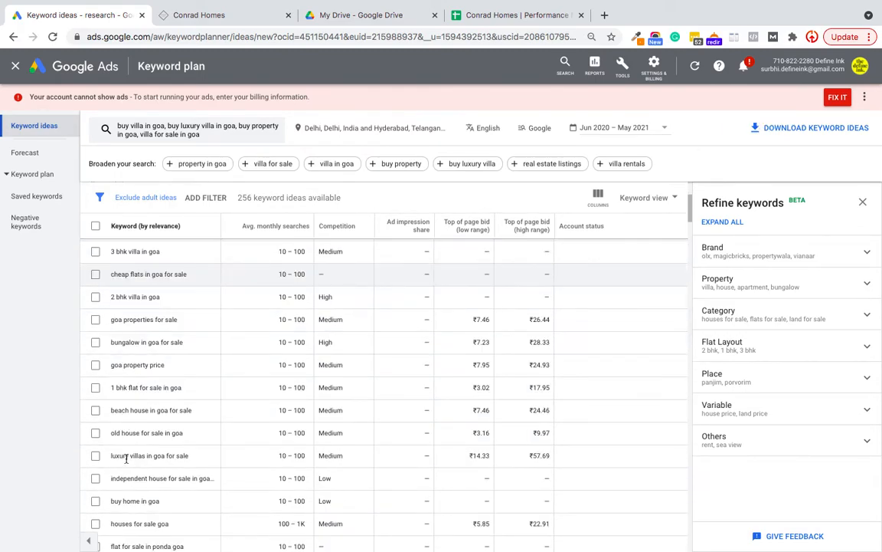
{"action": "scroll", "coordinate": [139, 411], "scroll_direction": "up", "scroll_amount": 10}
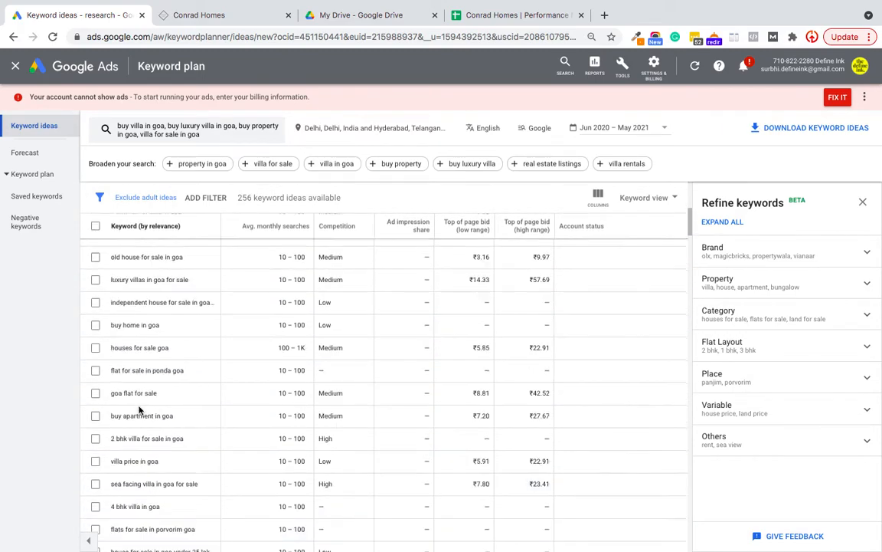
{"action": "left_click", "coordinate": [770, 130]}
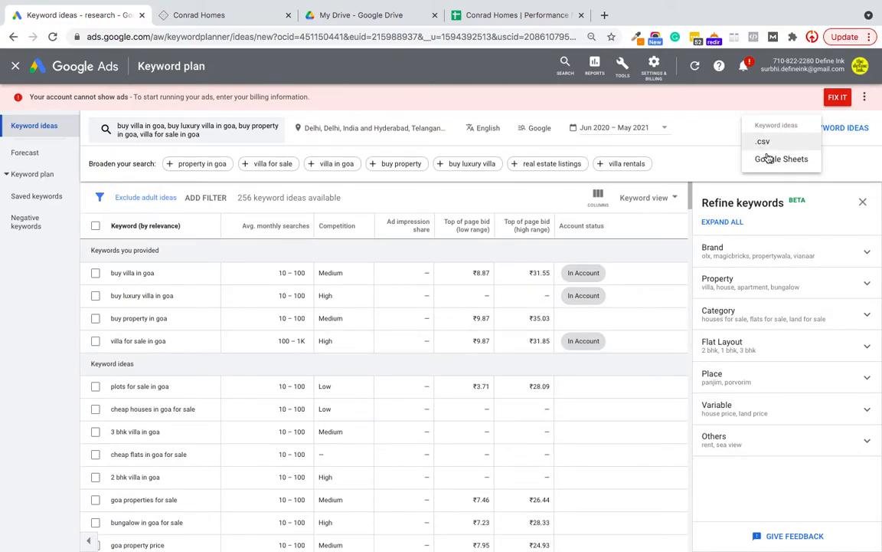
{"action": "left_click", "coordinate": [769, 159]}
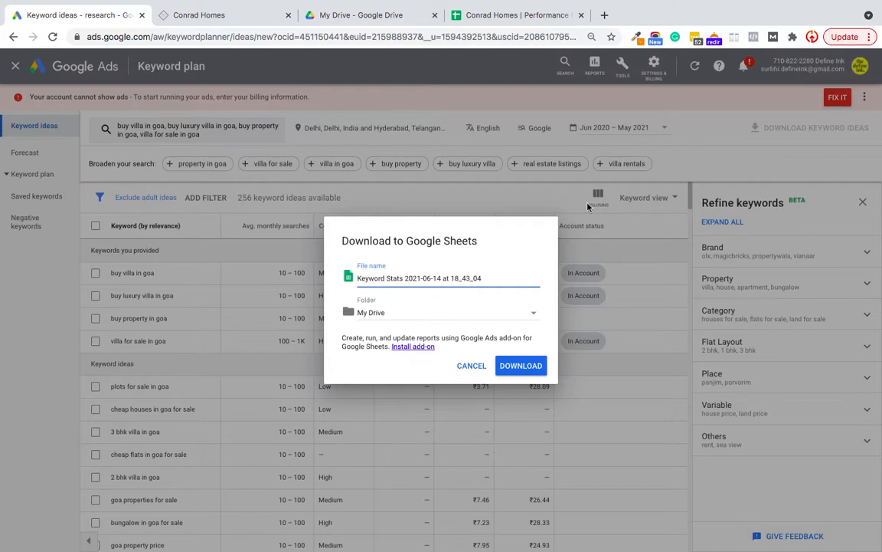
{"action": "triple_click", "coordinate": [445, 280]}
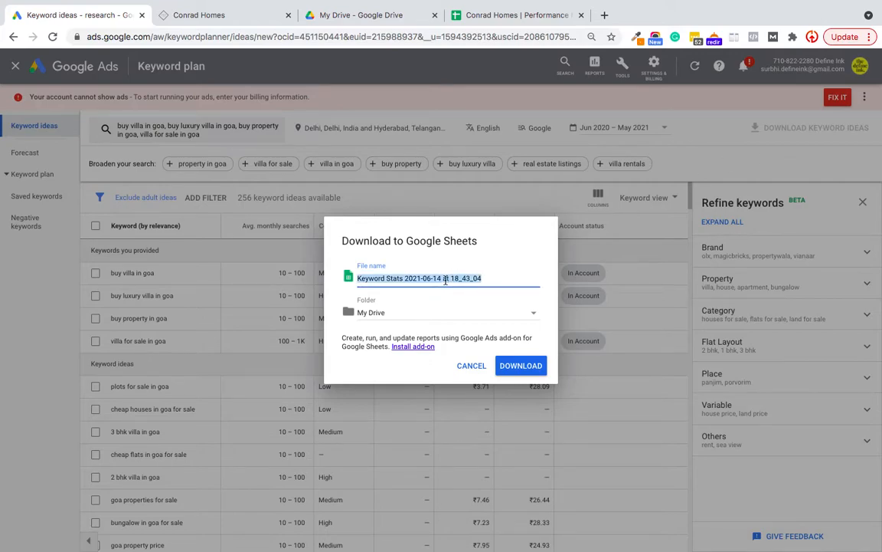
{"action": "type", "text": "Performan"}
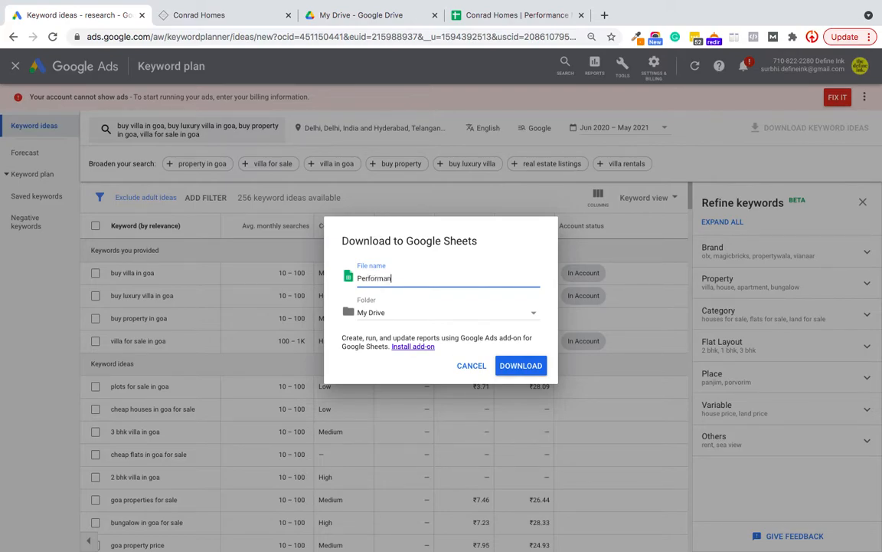
{"action": "type", "text": "ce Marketing for Conrad Homes"}
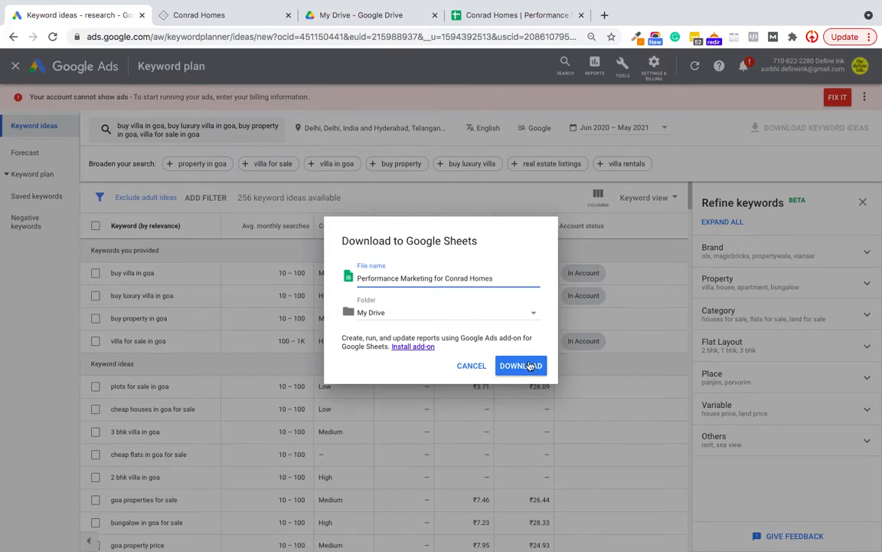
{"action": "left_click", "coordinate": [520, 365]}
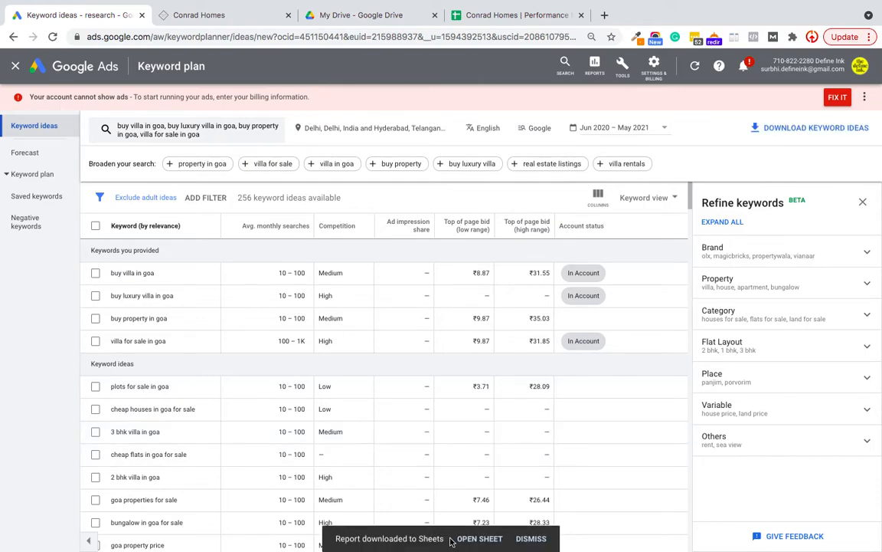
{"action": "left_click", "coordinate": [491, 539]}
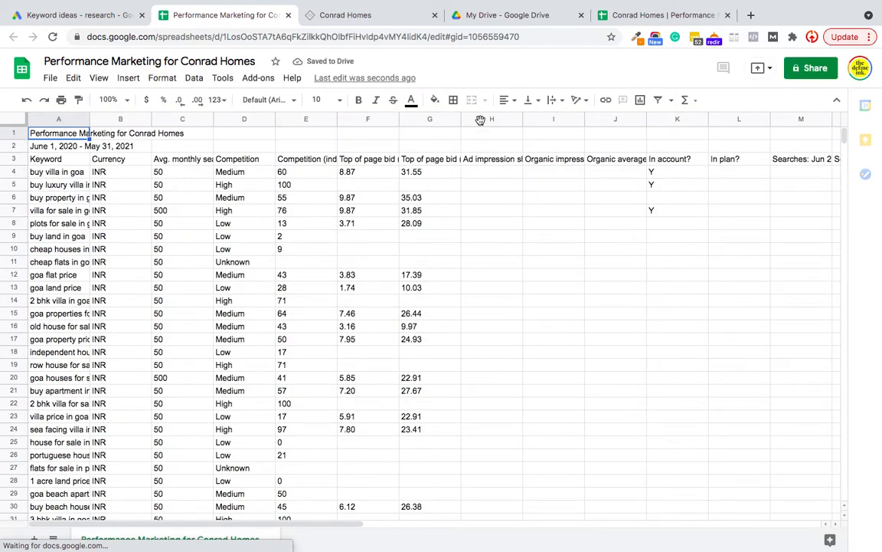
- Clear the ad impression, organic impression, organic average, In account?, In plan? and Searches columns from column H onward
{"action": "left_click_drag", "start_coordinate": [492, 118], "coordinate": [623, 119]}
{"action": "key", "text": "Delete"}
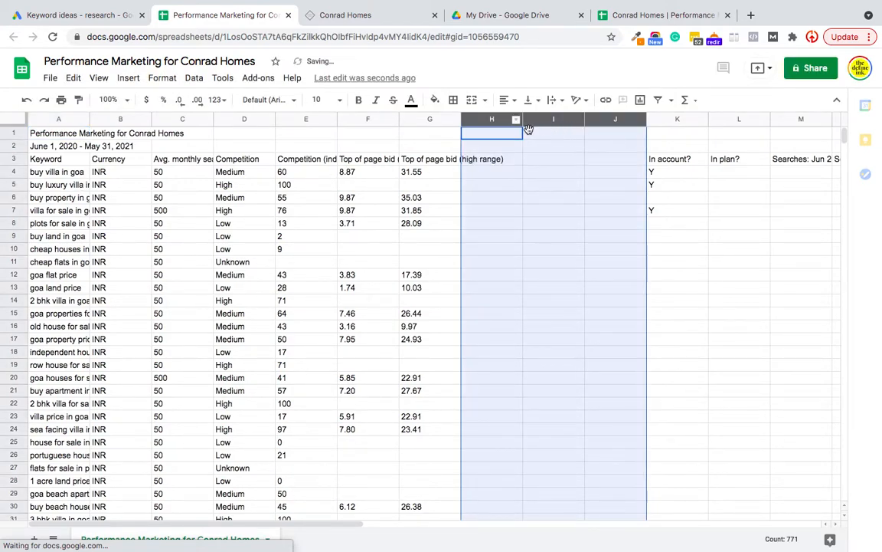
{"action": "left_click", "coordinate": [699, 326]}
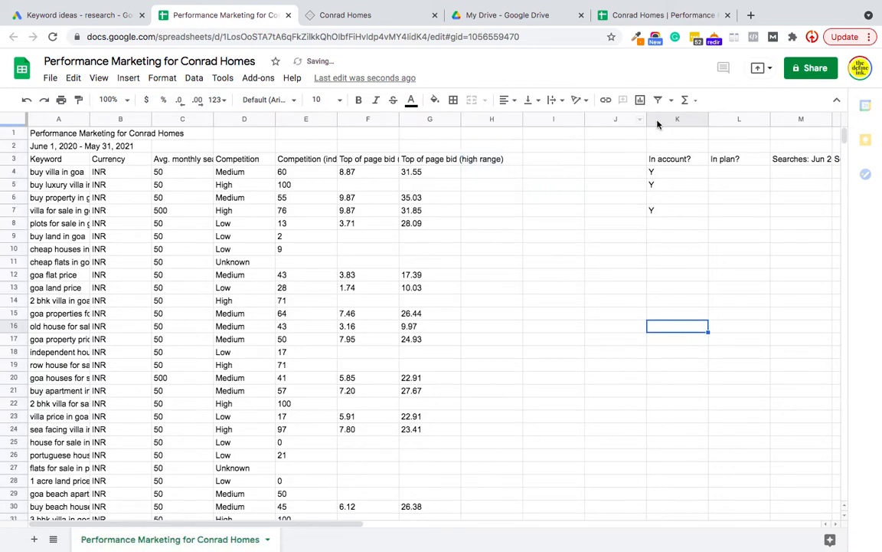
{"action": "left_click_drag", "start_coordinate": [657, 119], "coordinate": [796, 119]}
{"action": "key", "text": "Delete"}
{"action": "left_click", "coordinate": [616, 326]}
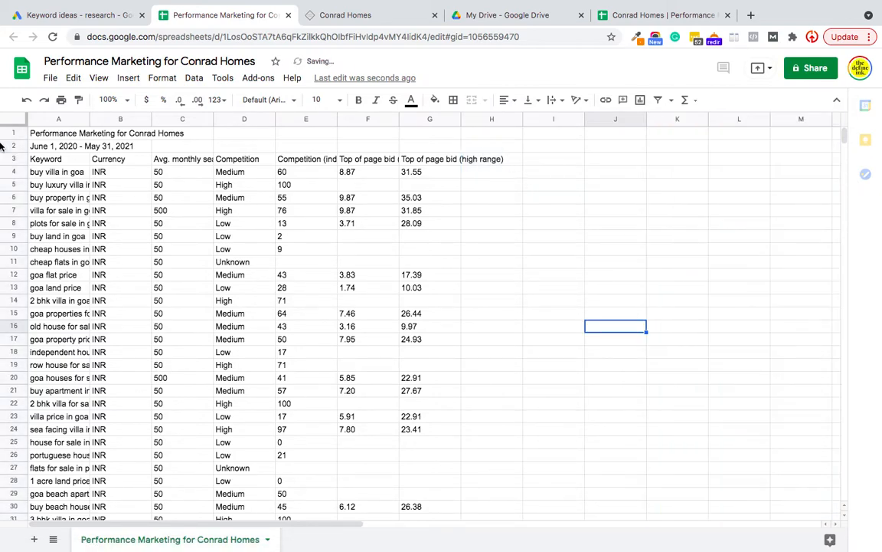
- Check the period in cell A2, switch to Keyword Planner and set the keyword ideas' date range to the last 24 months
{"action": "left_click", "coordinate": [64, 147]}
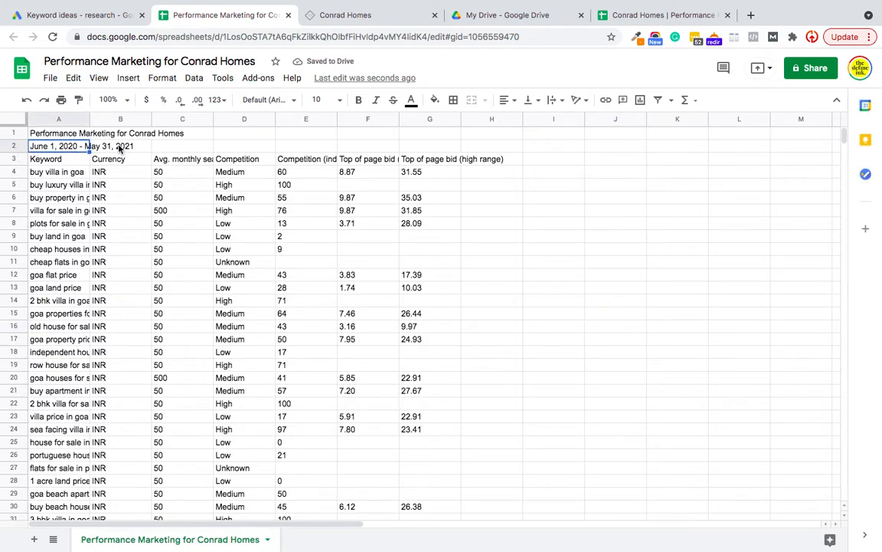
{"action": "left_click", "coordinate": [117, 147]}
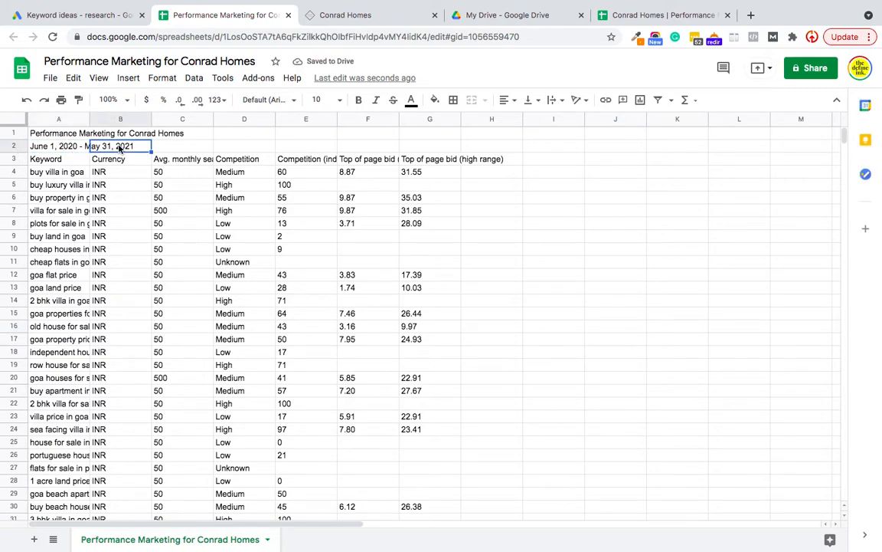
{"action": "left_click", "coordinate": [59, 149]}
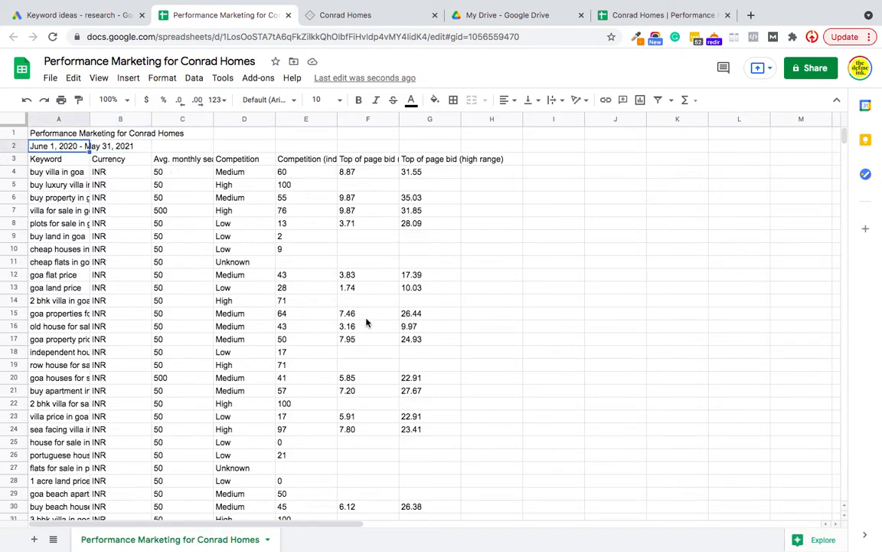
{"action": "left_click", "coordinate": [62, 17]}
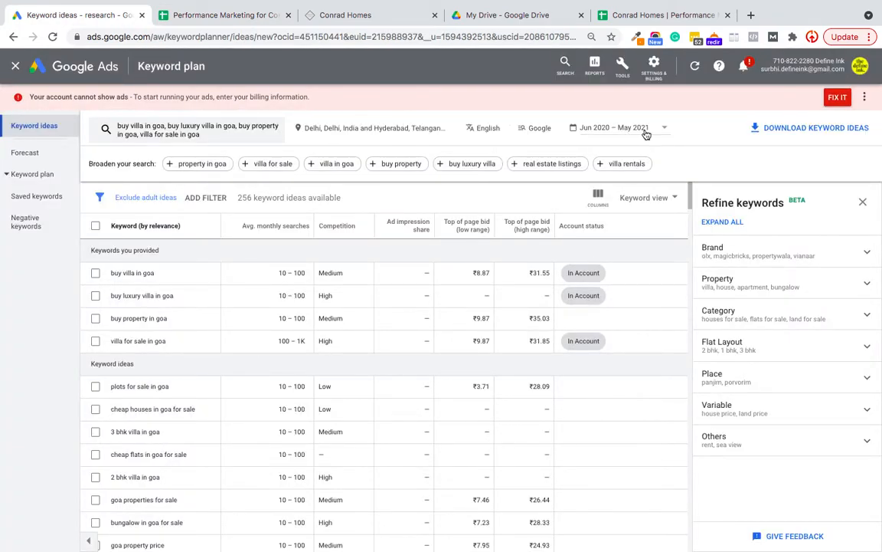
{"action": "left_click", "coordinate": [646, 129]}
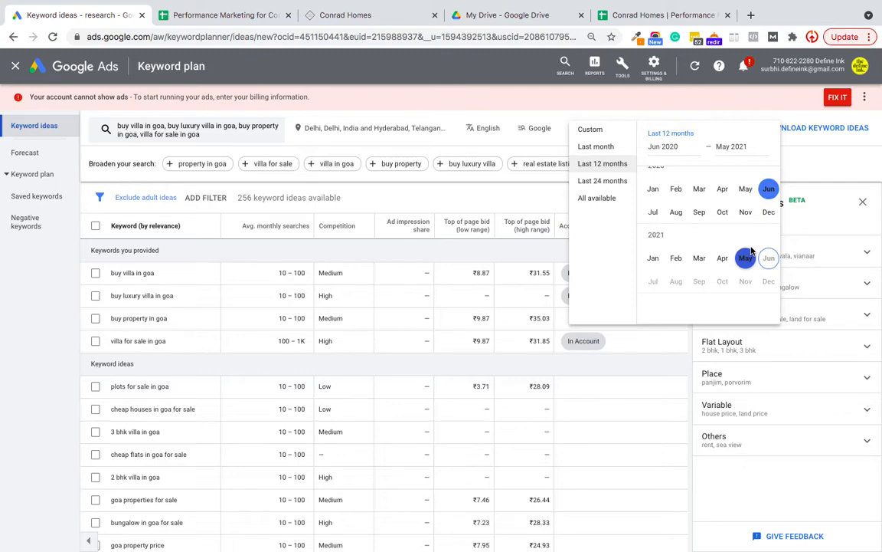
{"action": "left_click", "coordinate": [602, 181]}
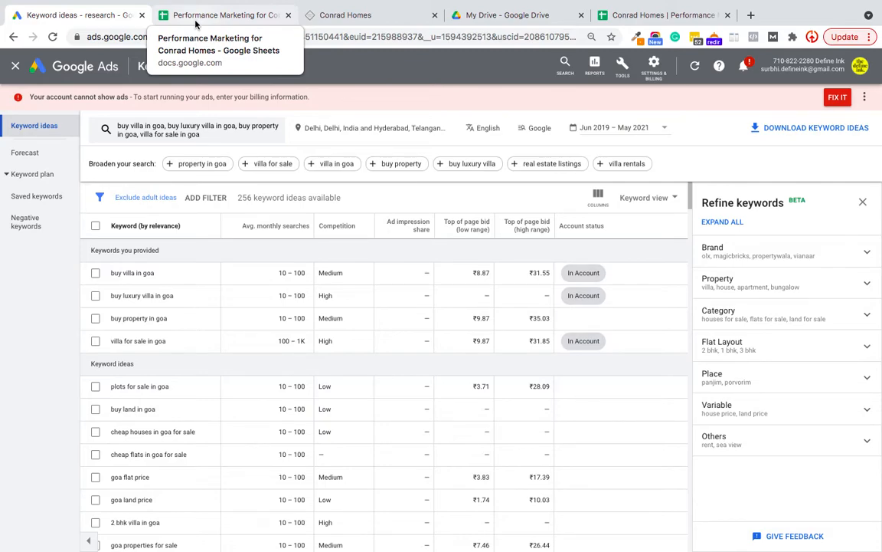
- Return to the Performance Marketing for Conrad Homes sheet, clear the Currency column and widen the Keyword column
{"action": "left_click", "coordinate": [613, 17]}
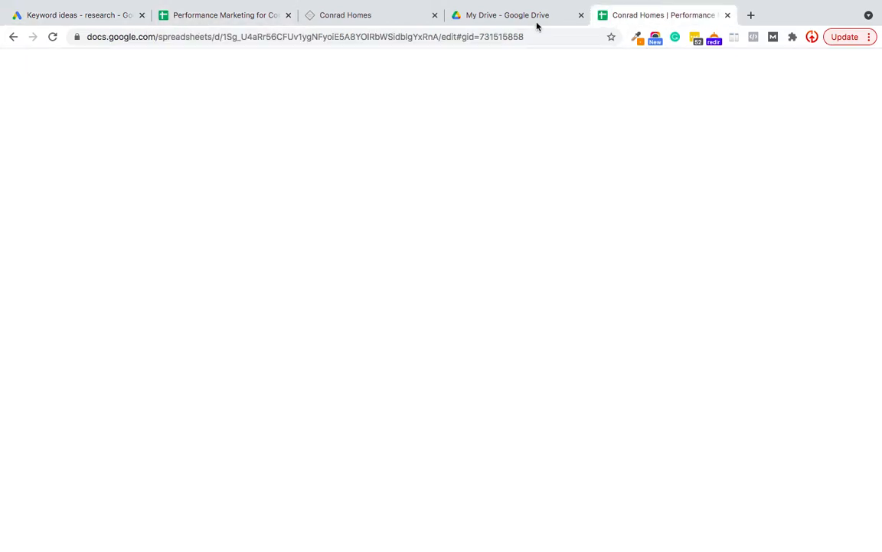
{"action": "left_click", "coordinate": [209, 17]}
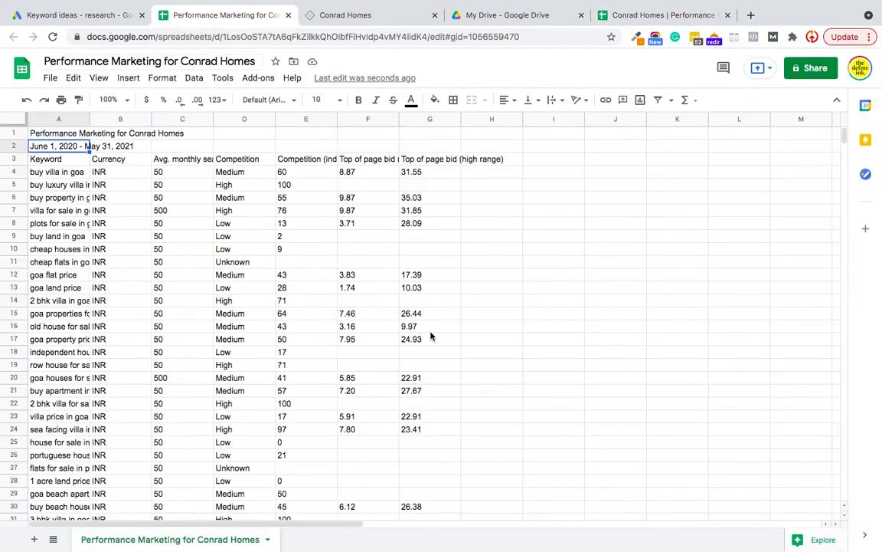
{"action": "left_click", "coordinate": [108, 118]}
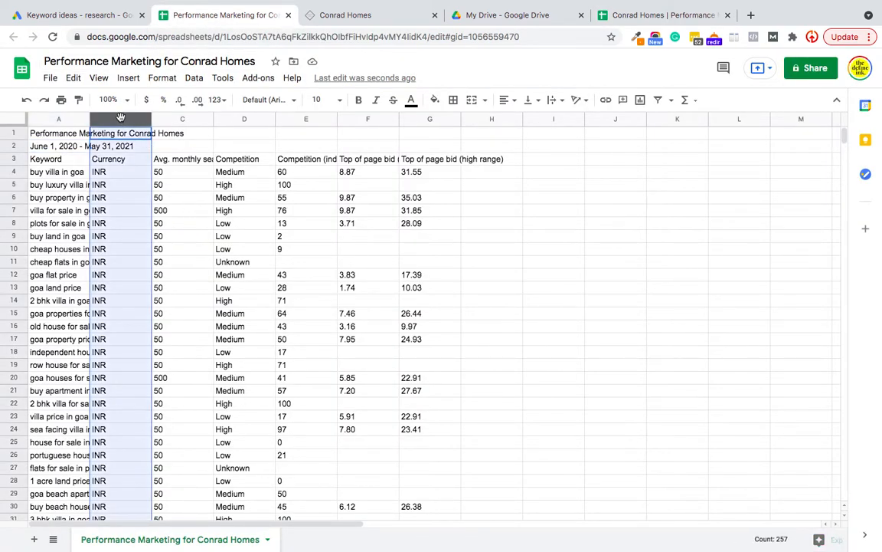
{"action": "key", "text": "Delete"}
{"action": "right_click", "coordinate": [108, 118]}
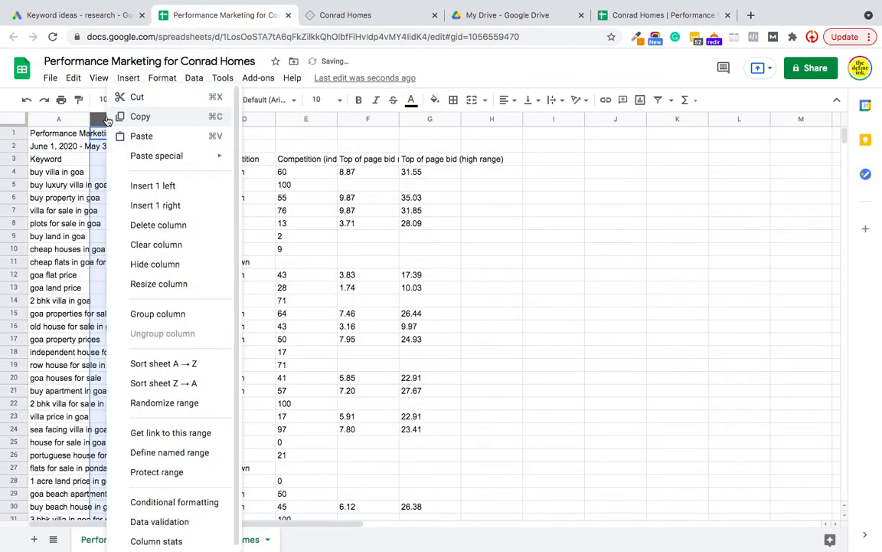
{"action": "left_click", "coordinate": [548, 394]}
{"action": "left_click_drag", "start_coordinate": [89, 119], "coordinate": [152, 121]}
- Make the header row from Keyword to Top of page bid (high range) bold with a light blue fill
{"action": "left_click_drag", "start_coordinate": [98, 160], "coordinate": [554, 160]}
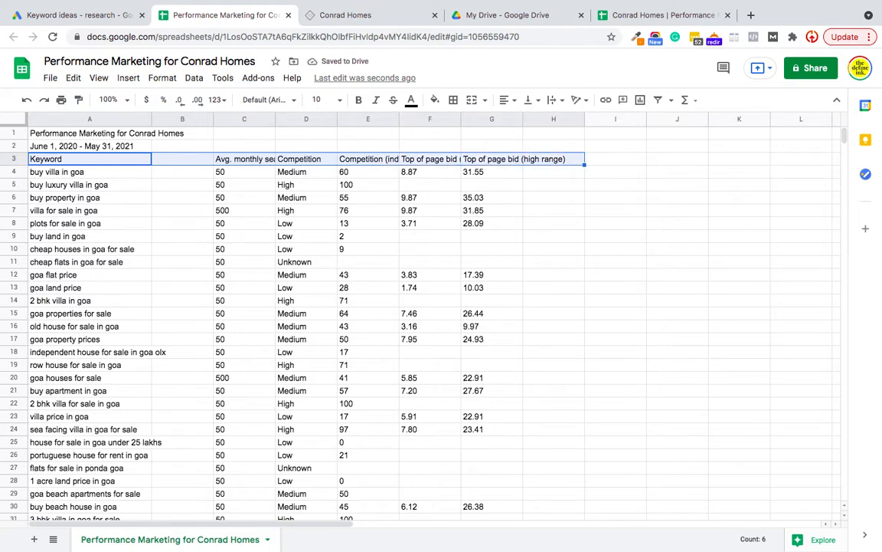
{"action": "key", "text": "ctrl+b"}
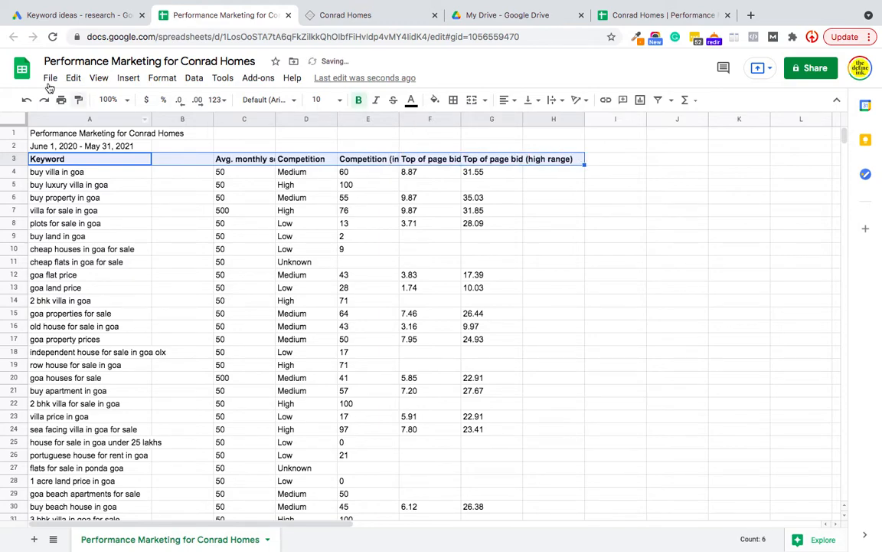
{"action": "left_click", "coordinate": [434, 100]}
{"action": "left_click", "coordinate": [539, 193]}
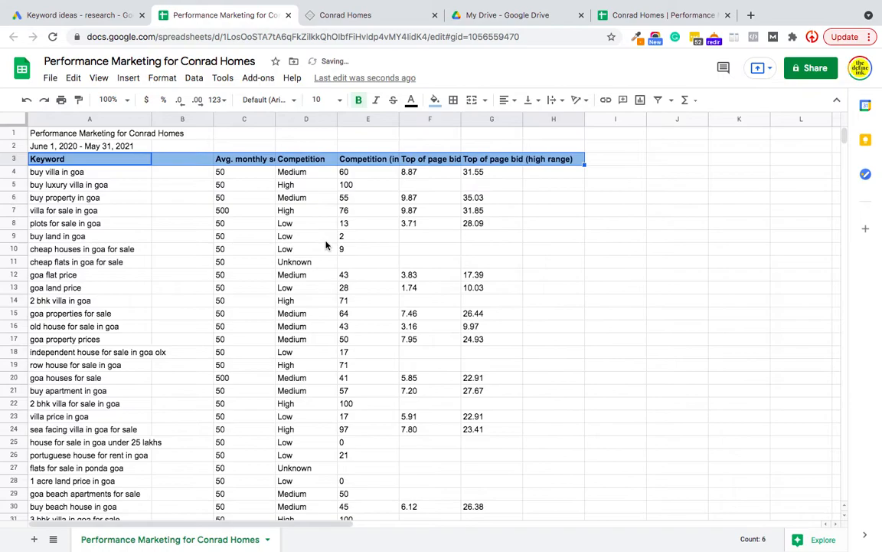
{"action": "left_click", "coordinate": [331, 239]}
- Delete the empty column B and widen the Avg. monthly searches and Keyword columns to fit their text
{"action": "left_click", "coordinate": [173, 116]}
{"action": "right_click", "coordinate": [172, 116]}
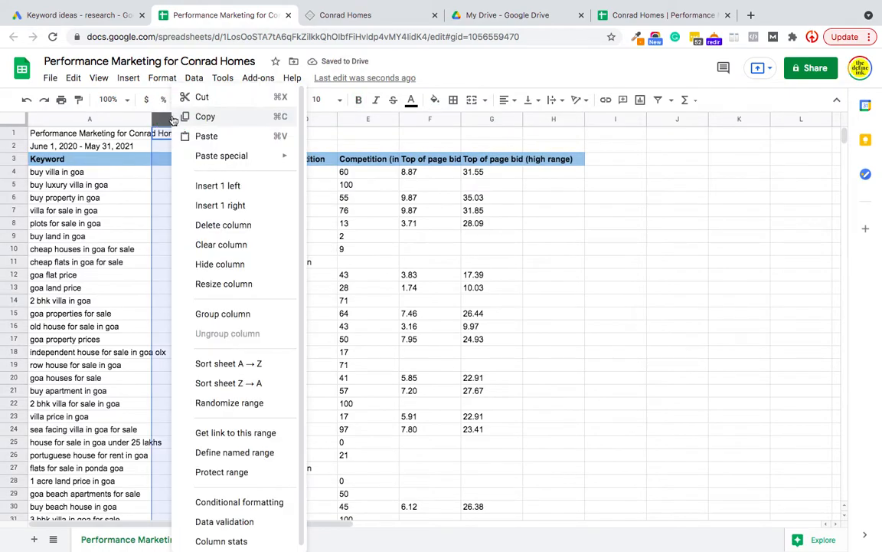
{"action": "left_click", "coordinate": [205, 170]}
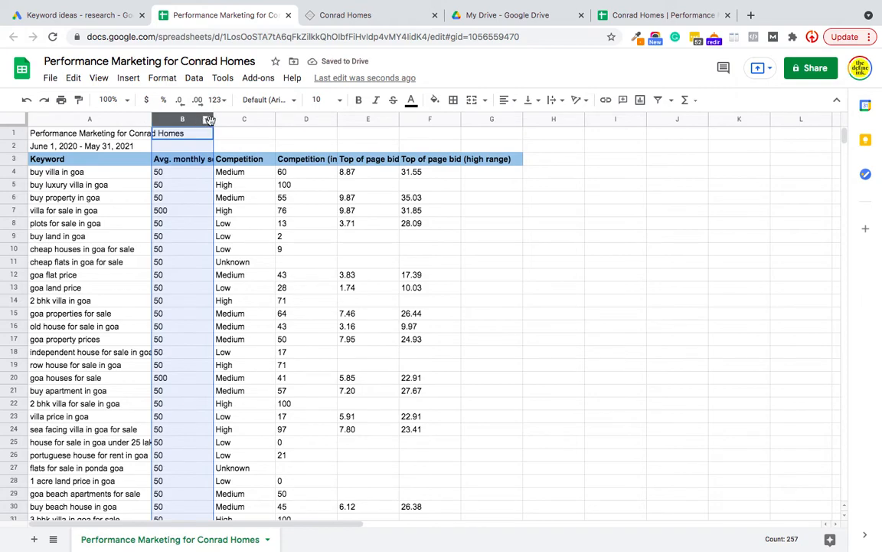
{"action": "left_click_drag", "start_coordinate": [212, 118], "coordinate": [248, 122]}
{"action": "left_click", "coordinate": [201, 356]}
{"action": "left_click_drag", "start_coordinate": [151, 118], "coordinate": [195, 121]}
- Review the full list of exported keywords with their search volumes and competition down to the last row
{"action": "scroll", "coordinate": [172, 399], "scroll_direction": "down", "scroll_amount": 5}
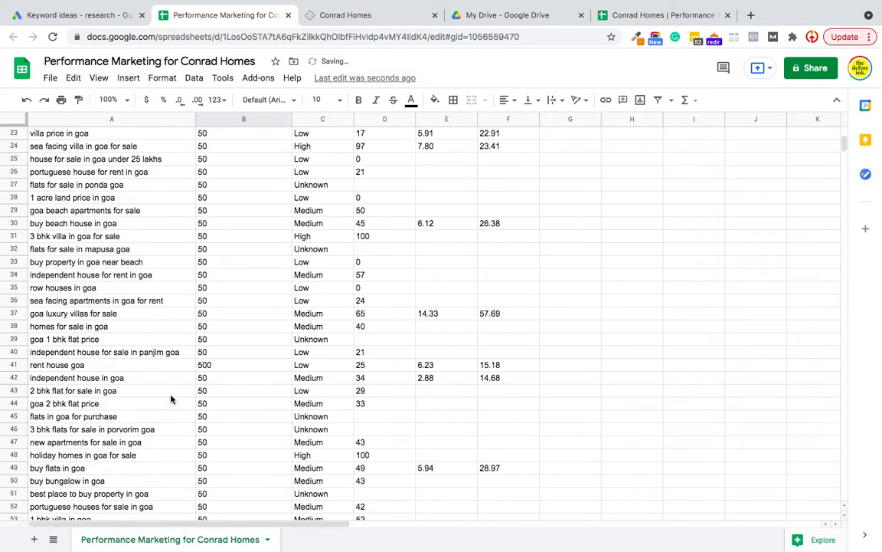
{"action": "scroll", "coordinate": [172, 399], "scroll_direction": "down", "scroll_amount": 11}
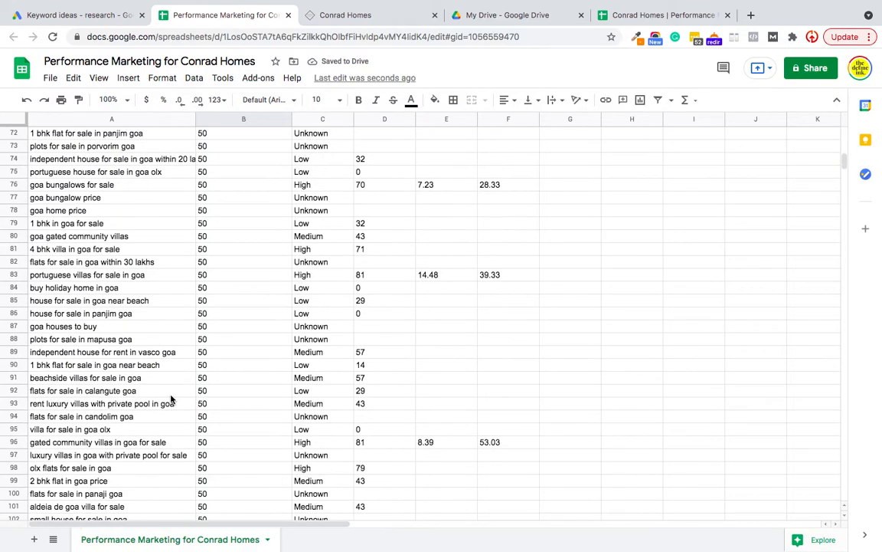
{"action": "scroll", "coordinate": [171, 399], "scroll_direction": "down", "scroll_amount": 4}
{"action": "scroll", "coordinate": [172, 399], "scroll_direction": "down", "scroll_amount": 16}
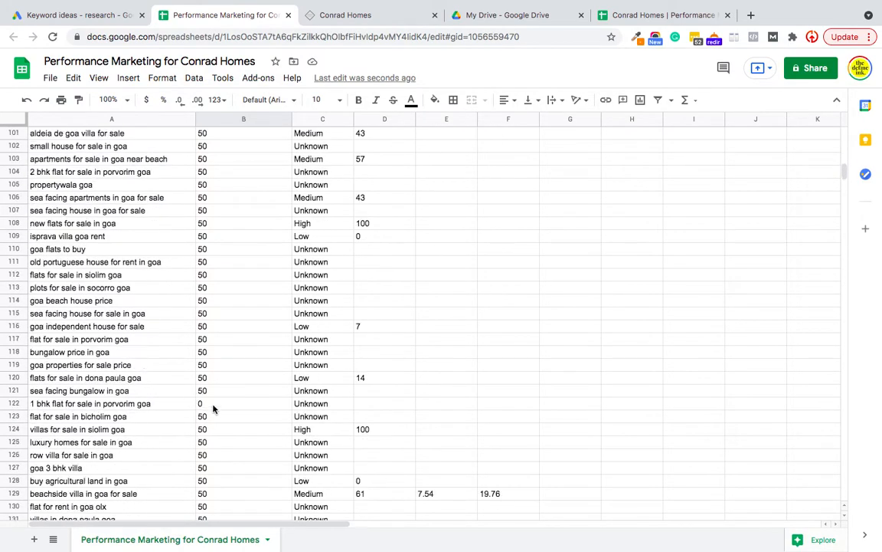
{"action": "scroll", "coordinate": [111, 408], "scroll_direction": "down", "scroll_amount": 18}
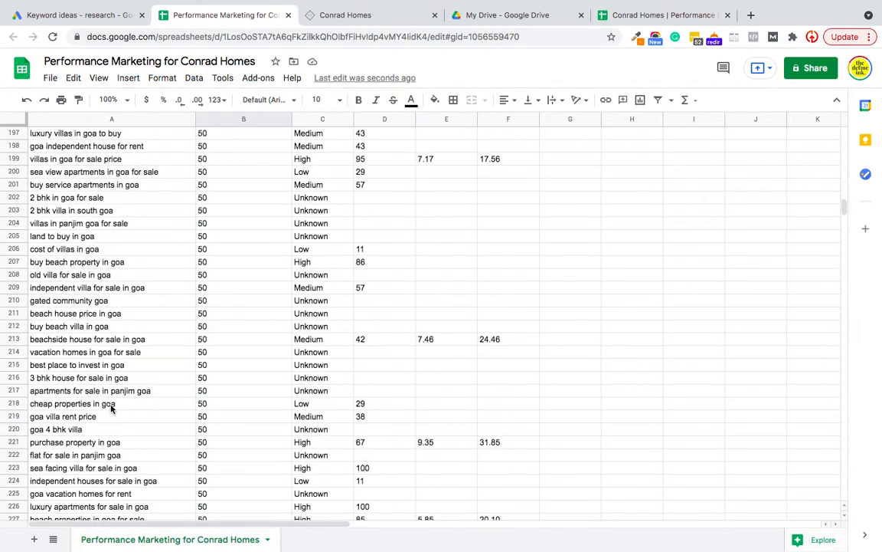
{"action": "scroll", "coordinate": [111, 408], "scroll_direction": "down", "scroll_amount": 3}
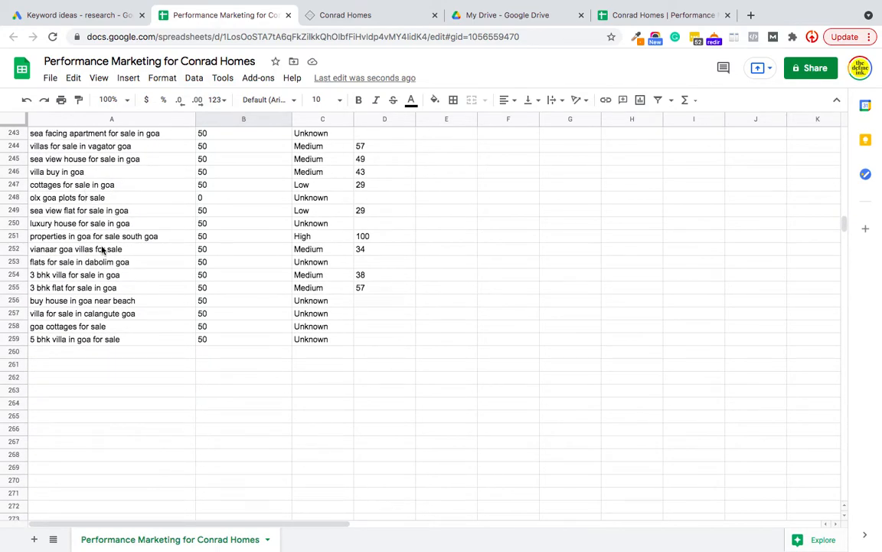
{"action": "left_click", "coordinate": [75, 213]}
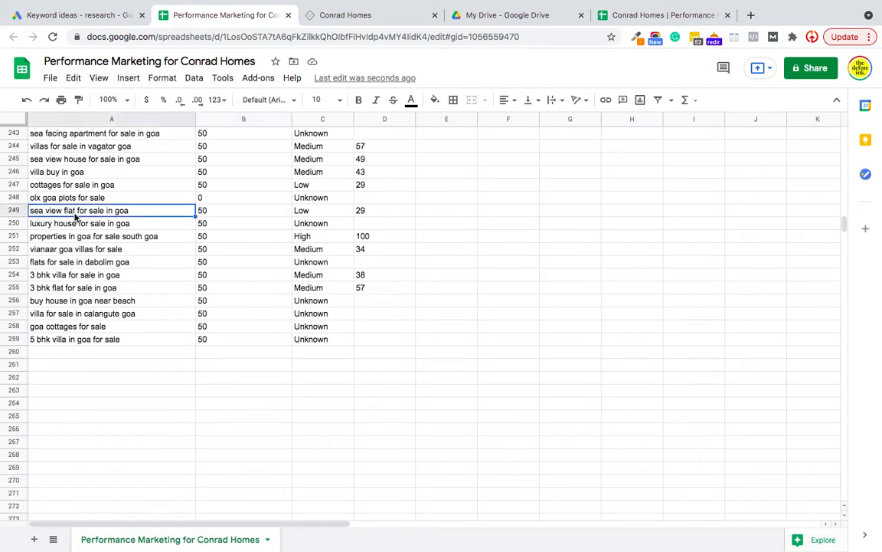
{"action": "scroll", "coordinate": [110, 255], "scroll_direction": "up", "scroll_amount": 20}
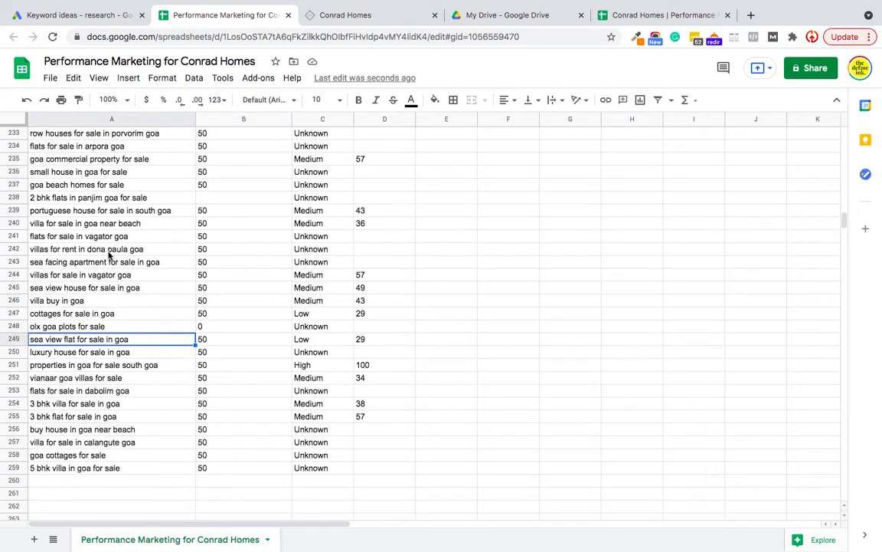
{"action": "scroll", "coordinate": [110, 255], "scroll_direction": "up", "scroll_amount": 4}
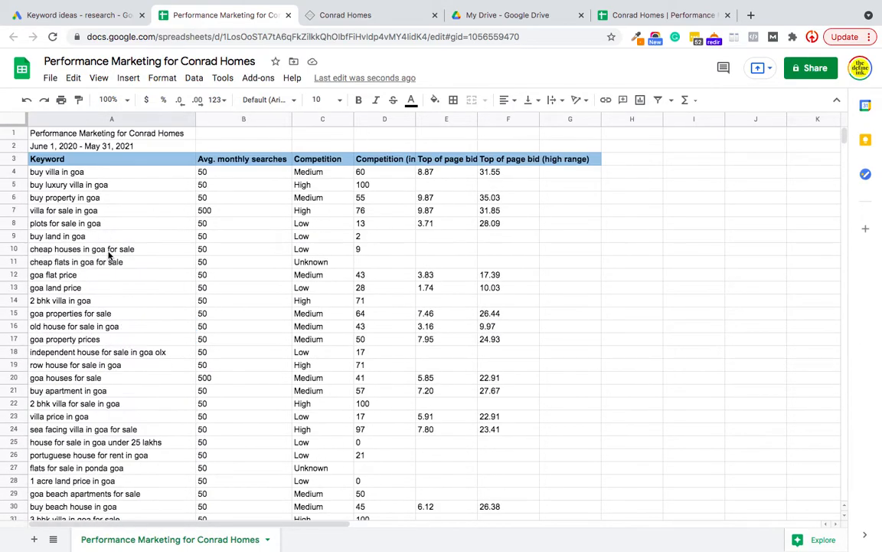
- Highlight the keywords "buy villa in goa", "buy luxury villa in goa" and "buy property in goa" in A4 to A6 with a green fill
{"action": "left_click", "coordinate": [52, 173]}
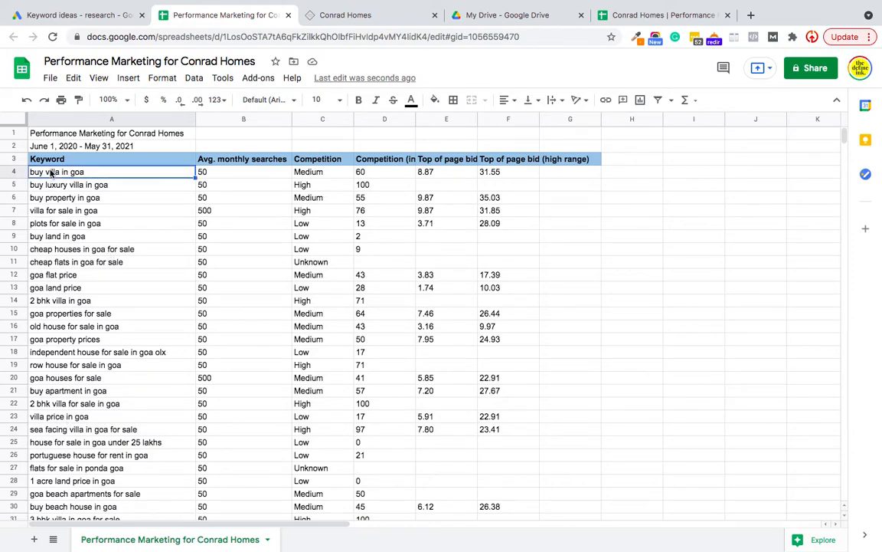
{"action": "left_click", "coordinate": [66, 159]}
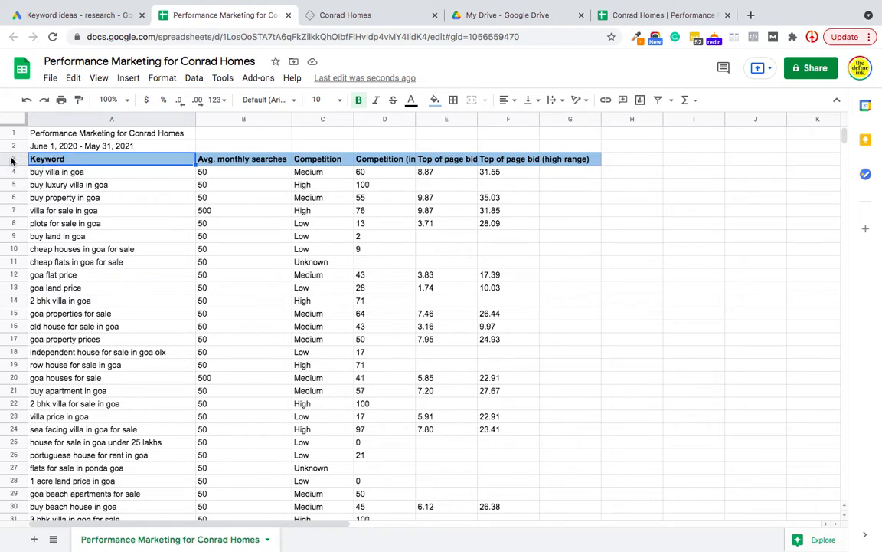
{"action": "left_click", "coordinate": [70, 174]}
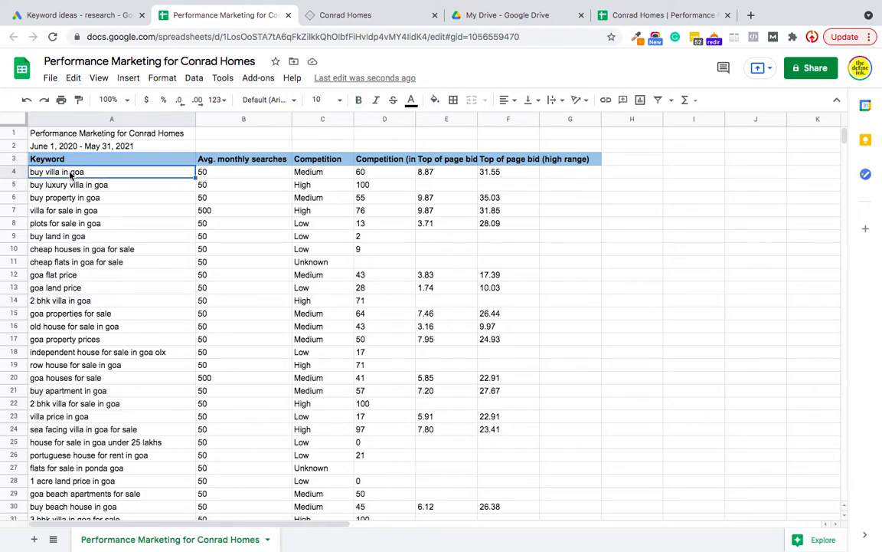
{"action": "left_click", "coordinate": [434, 100]}
{"action": "left_click", "coordinate": [494, 160]}
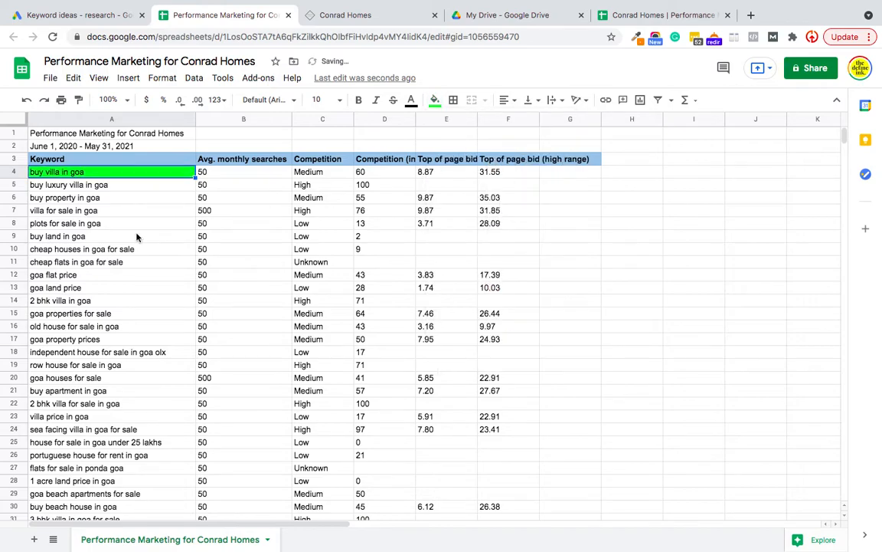
{"action": "left_click", "coordinate": [176, 184]}
{"action": "left_click", "coordinate": [434, 100]}
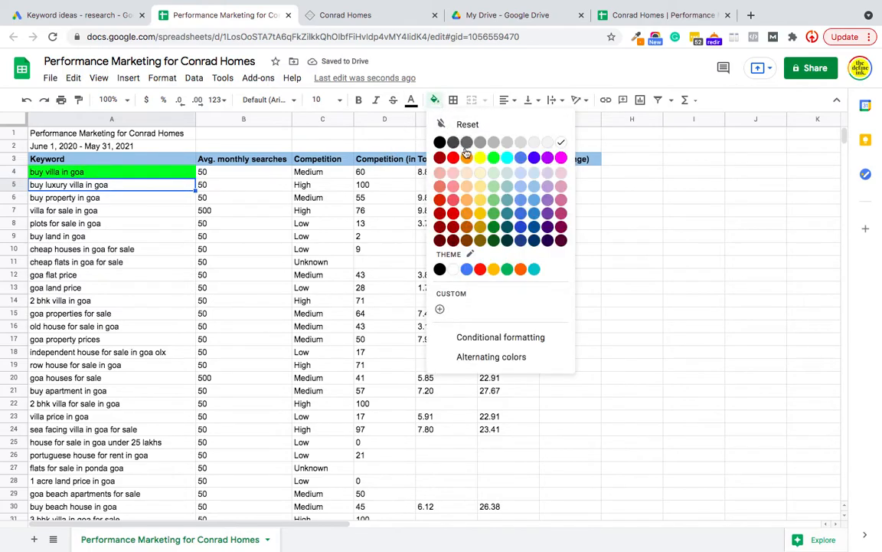
{"action": "left_click", "coordinate": [496, 161]}
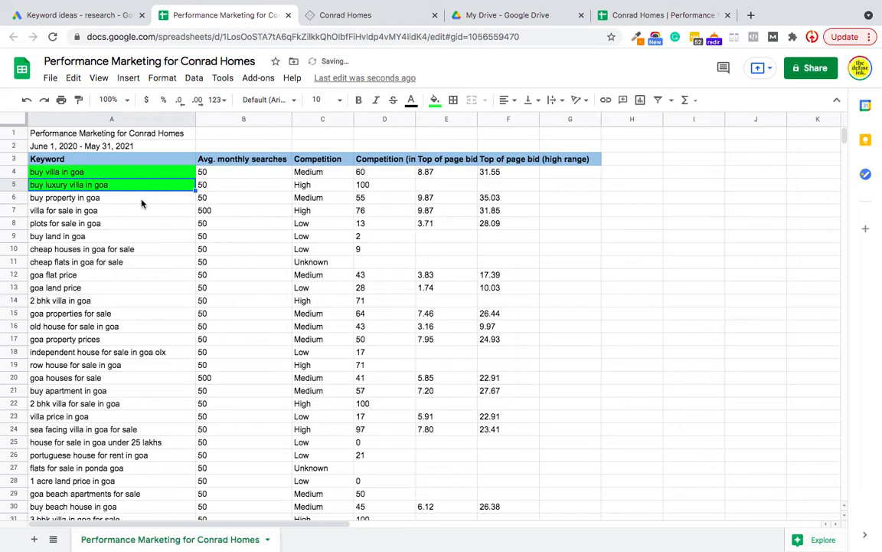
{"action": "left_click", "coordinate": [115, 197]}
{"action": "left_click", "coordinate": [434, 100]}
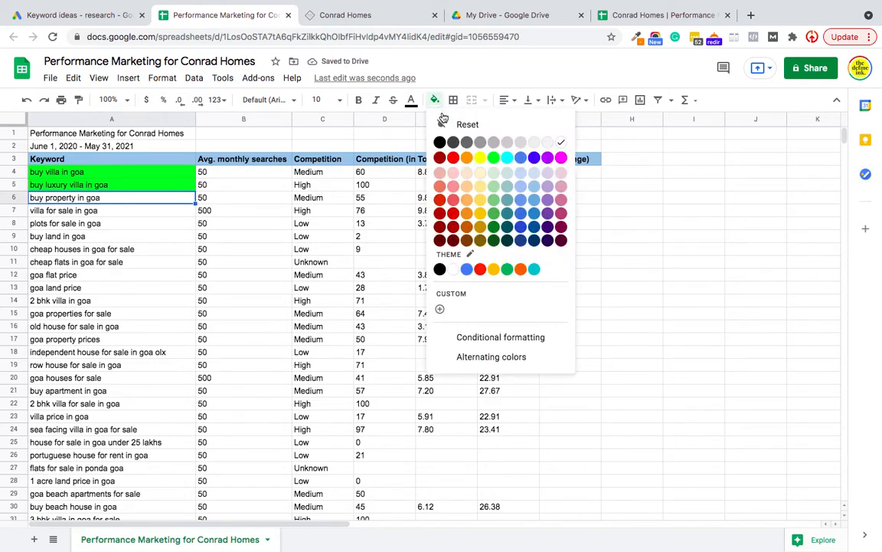
{"action": "left_click", "coordinate": [494, 158]}
{"action": "left_click", "coordinate": [161, 331]}
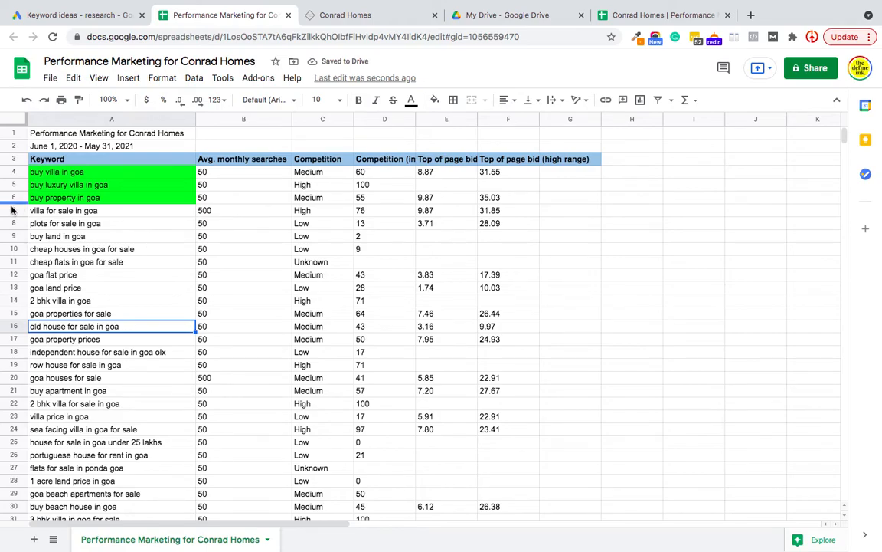
- Highlight the keywords "villa for sale in goa" in A7 and "cheap houses in goa for sale" in A10 with the same green fill
{"action": "left_click", "coordinate": [68, 212]}
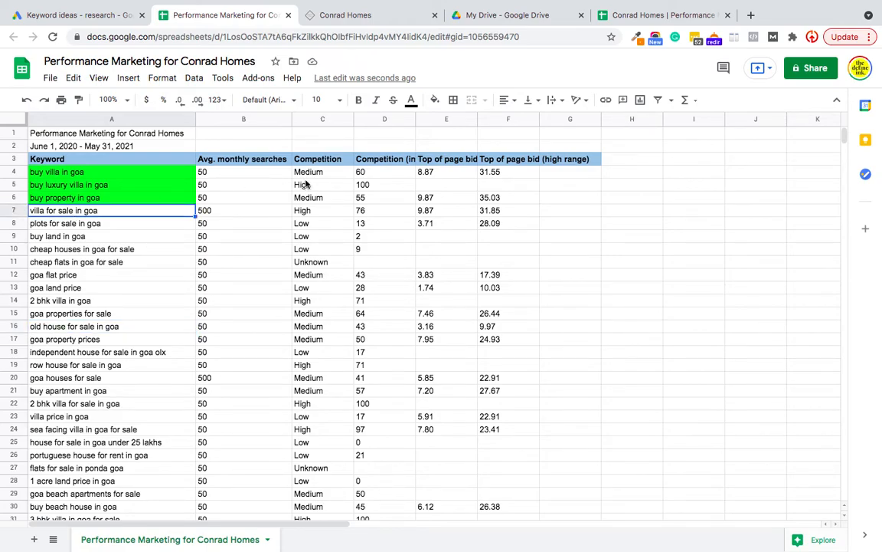
{"action": "left_click", "coordinate": [436, 100]}
{"action": "left_click", "coordinate": [493, 157]}
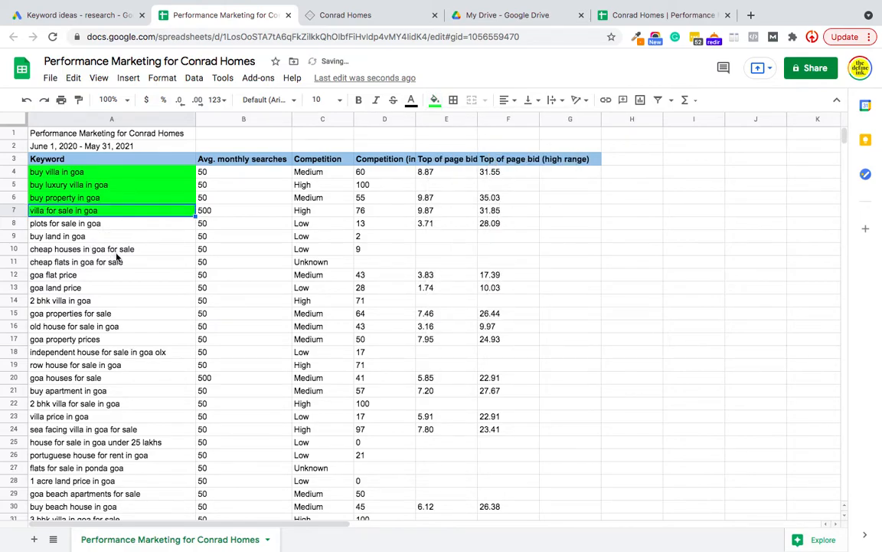
{"action": "left_click", "coordinate": [117, 254]}
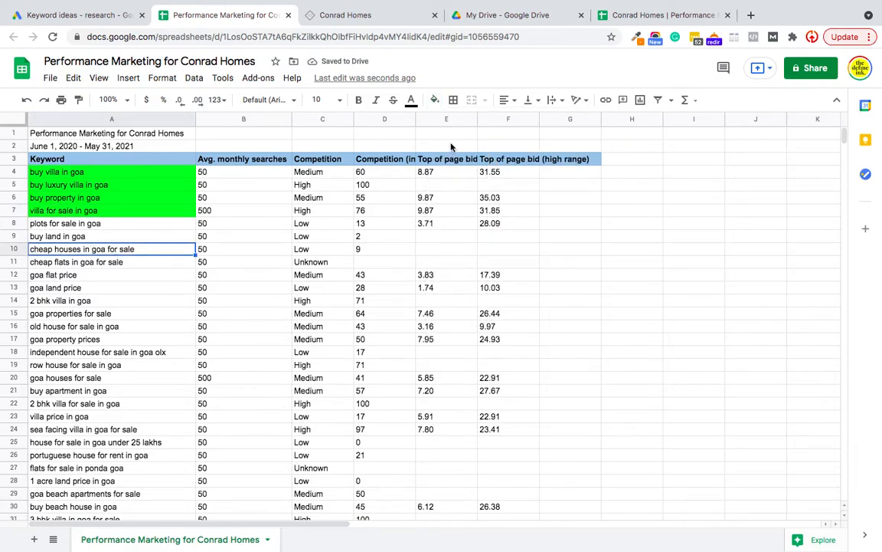
{"action": "left_click", "coordinate": [434, 99]}
{"action": "left_click", "coordinate": [493, 157]}
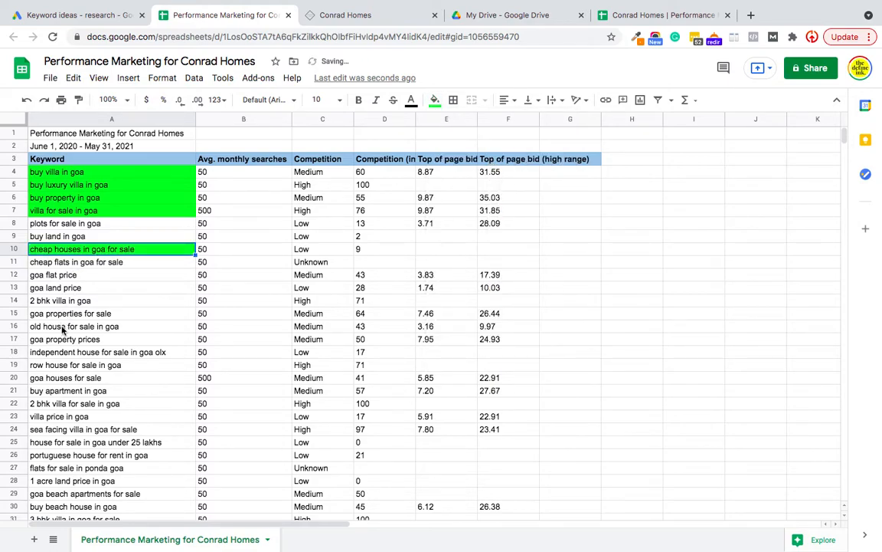
- Fill the keywords "goa properties for sale" in A15 and "old house for sale in goa" in A16 with green
{"action": "left_click", "coordinate": [69, 314]}
{"action": "left_click", "coordinate": [435, 101]}
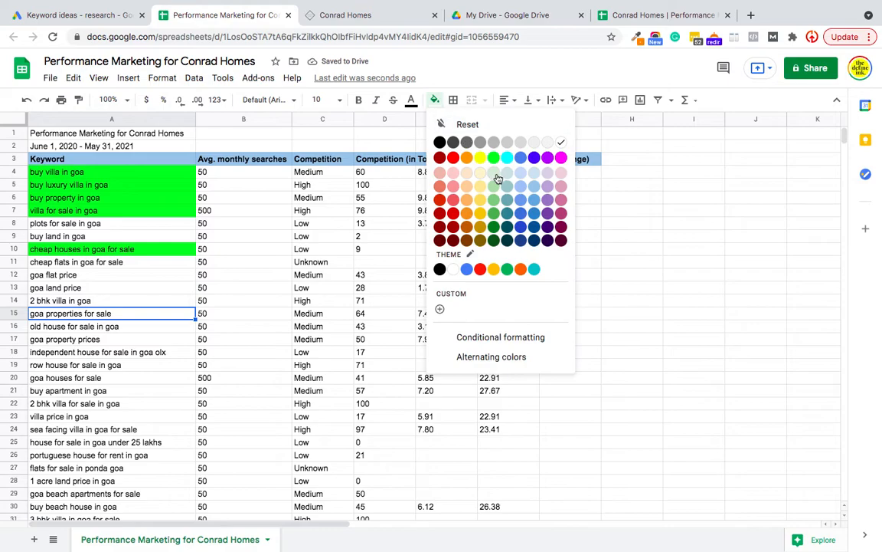
{"action": "left_click", "coordinate": [443, 147]}
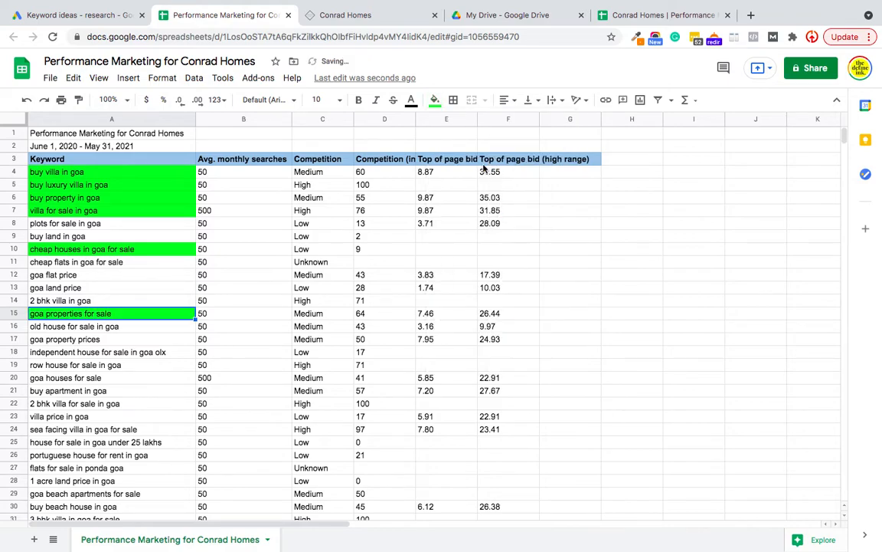
{"action": "left_click", "coordinate": [98, 330]}
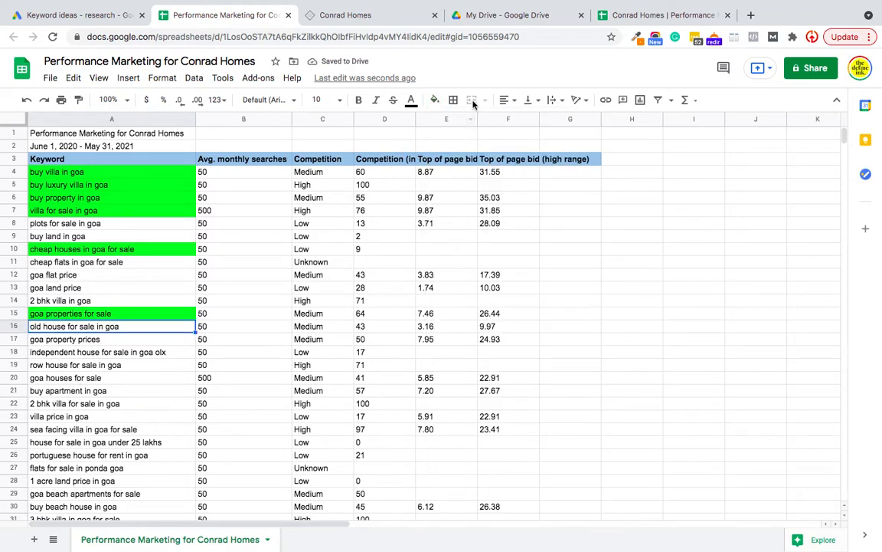
{"action": "left_click", "coordinate": [434, 100]}
{"action": "left_click", "coordinate": [443, 147]}
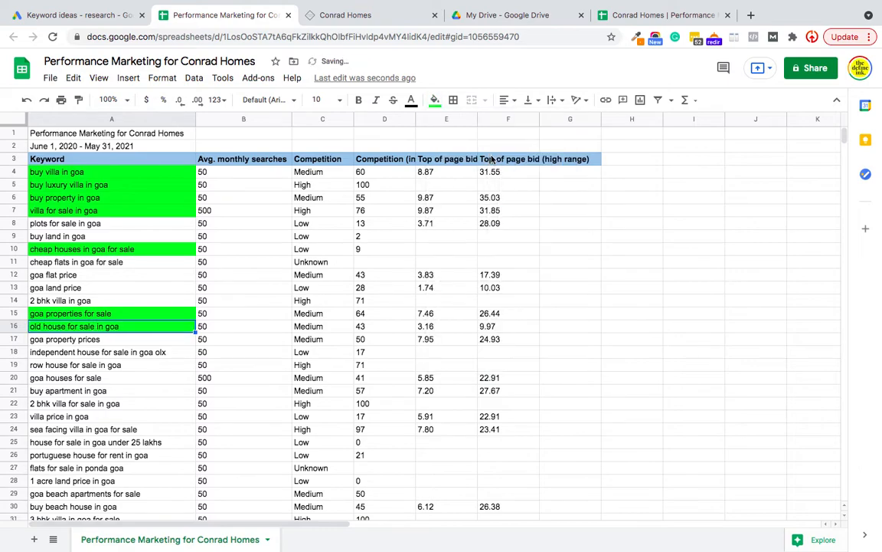
- Apply the green fill to "goa houses for sale" in A20 and "sea facing villa in goa for sale" in A24
{"action": "left_click", "coordinate": [109, 378]}
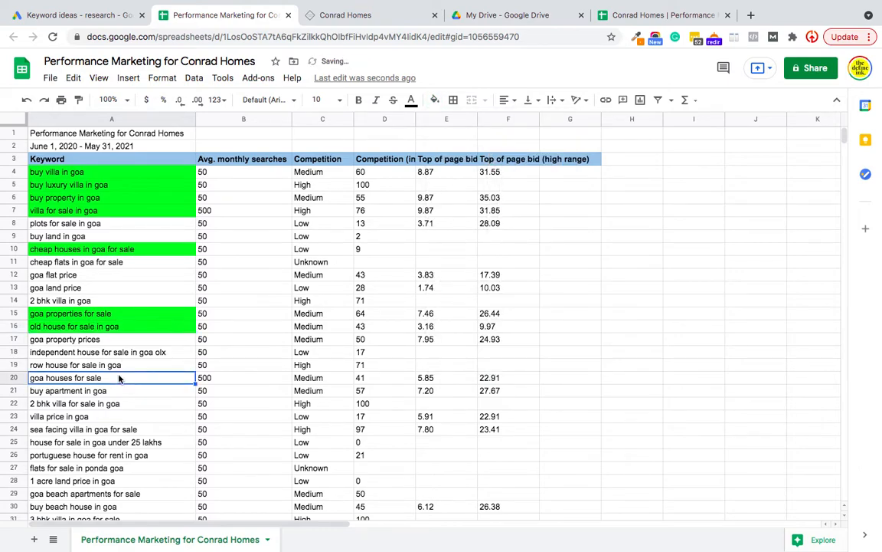
{"action": "left_click", "coordinate": [440, 101]}
{"action": "left_click", "coordinate": [493, 157]}
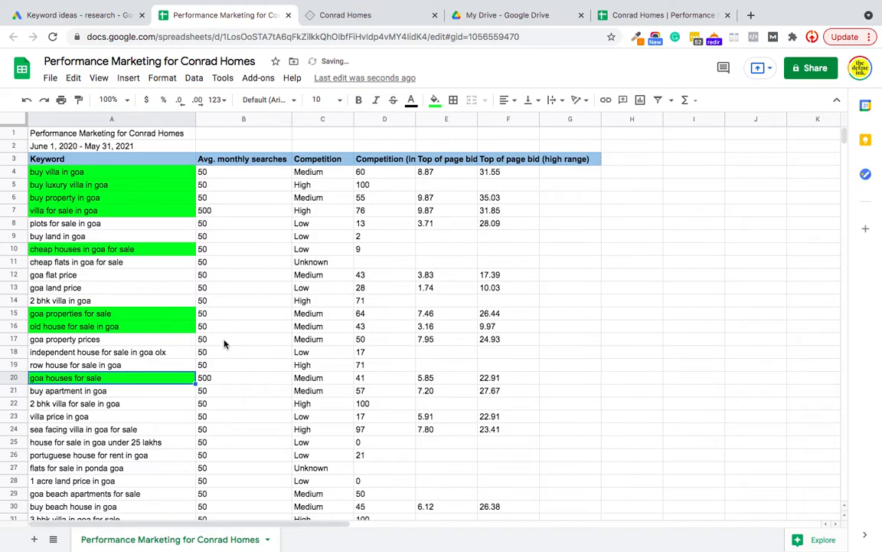
{"action": "left_click", "coordinate": [121, 403]}
{"action": "scroll", "coordinate": [119, 421], "scroll_direction": "down", "scroll_amount": 1}
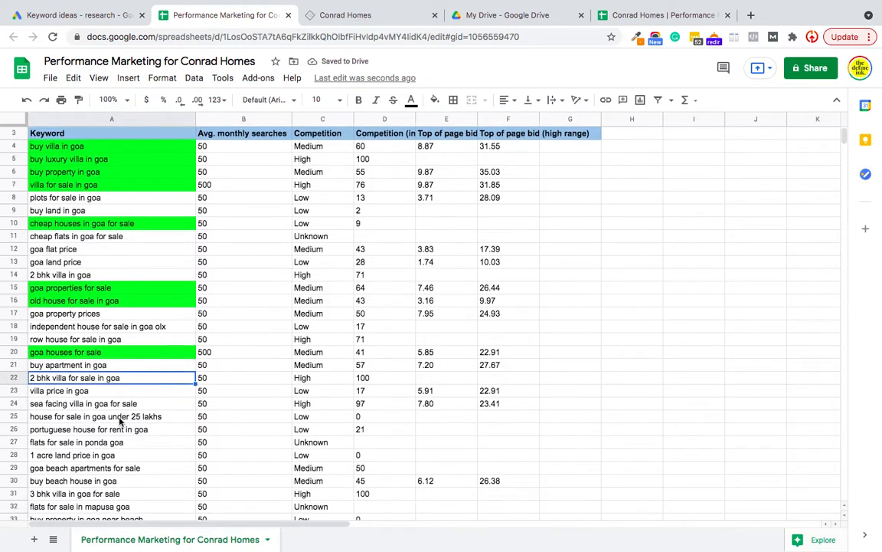
{"action": "scroll", "coordinate": [120, 420], "scroll_direction": "down", "scroll_amount": 2}
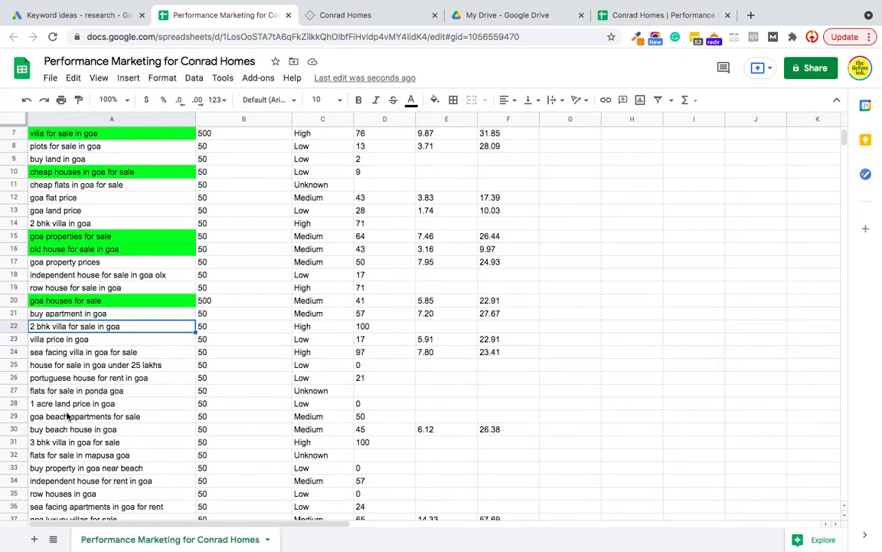
{"action": "left_click", "coordinate": [47, 354]}
{"action": "left_click", "coordinate": [433, 101]}
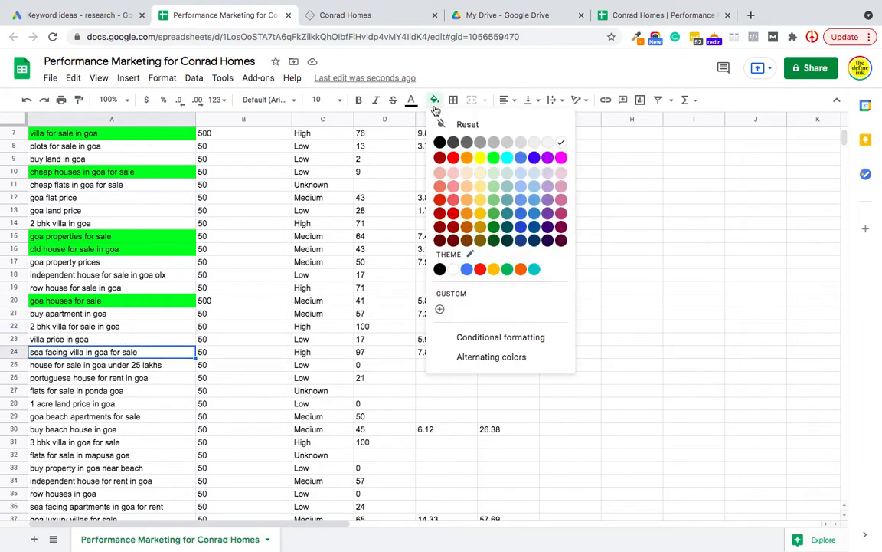
{"action": "left_click", "coordinate": [447, 148]}
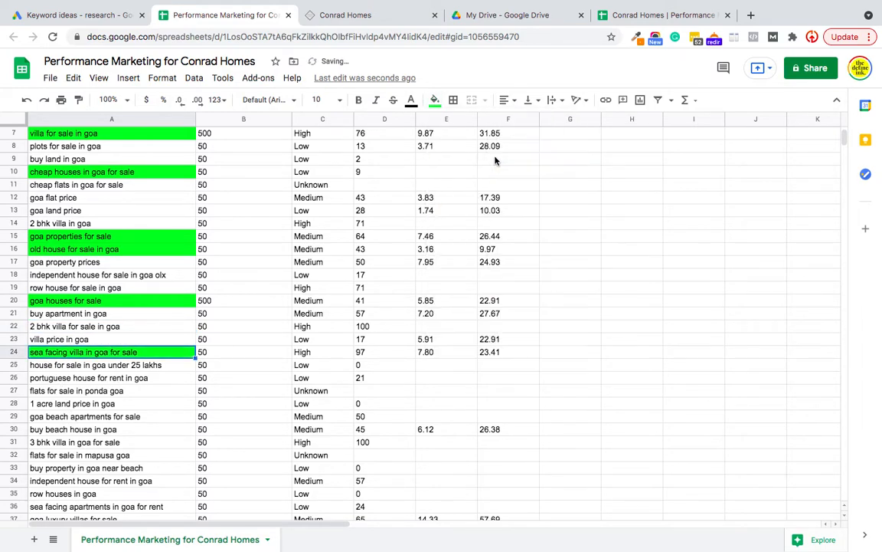
- Highlight the keyword "buy beach house in goa" in A30 with the green fill
{"action": "left_click", "coordinate": [120, 370]}
{"action": "left_click", "coordinate": [115, 417]}
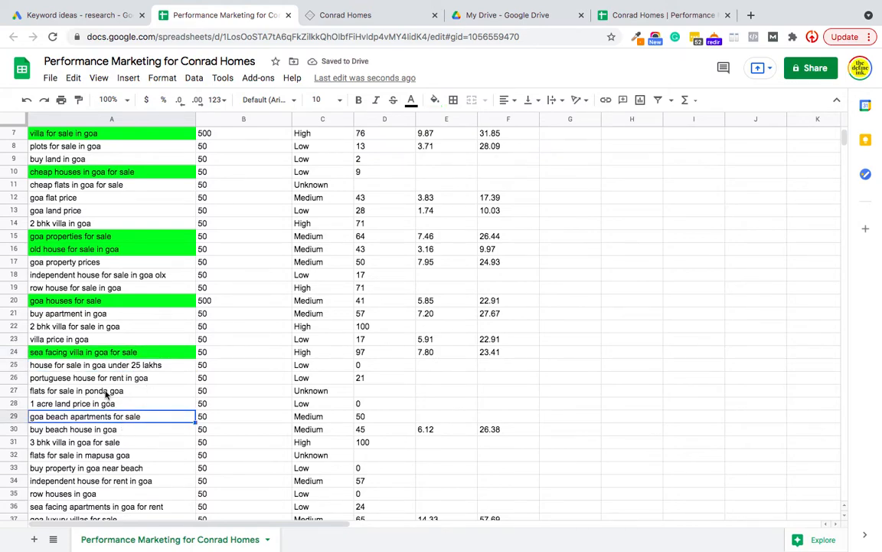
{"action": "left_click", "coordinate": [79, 365]}
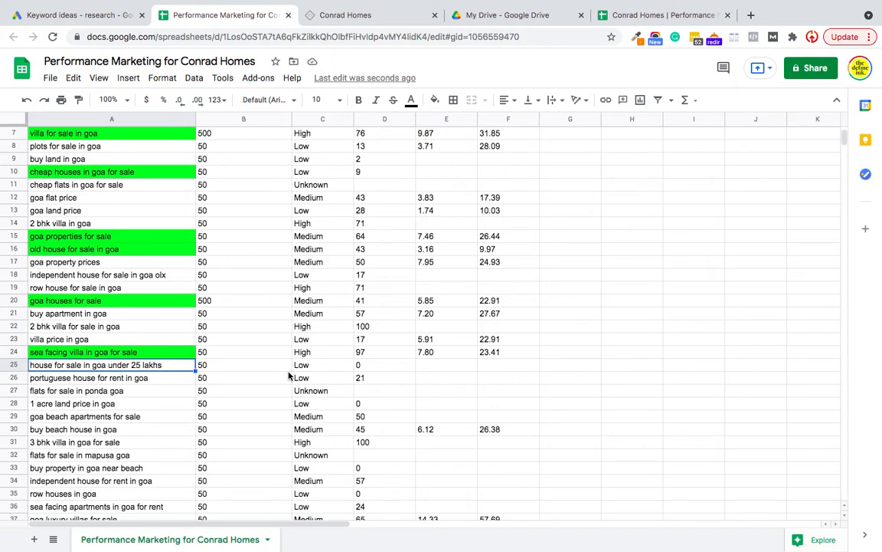
{"action": "scroll", "coordinate": [85, 412], "scroll_direction": "down", "scroll_amount": 1}
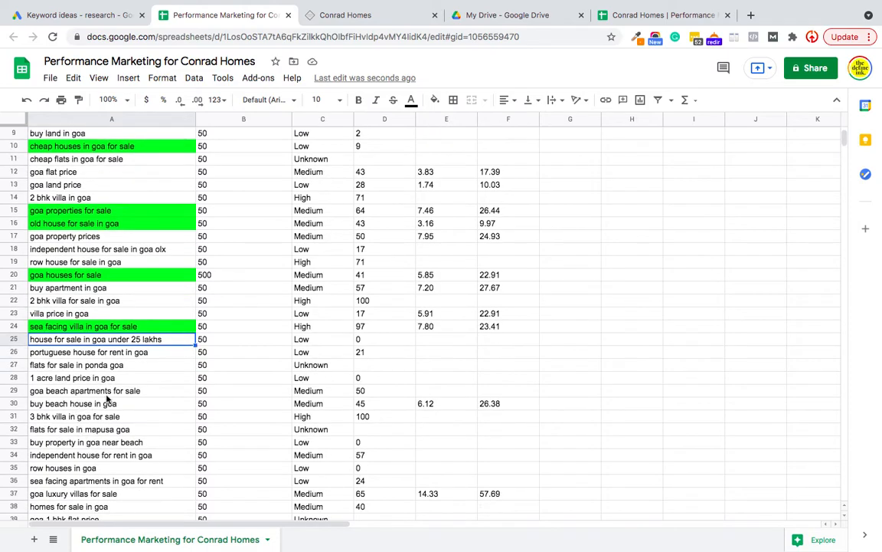
{"action": "left_click", "coordinate": [90, 406]}
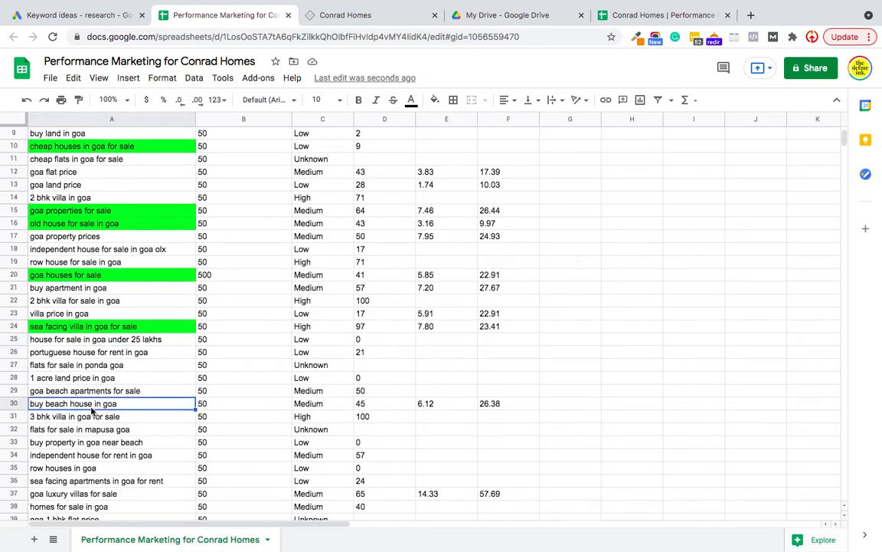
{"action": "left_click", "coordinate": [435, 101]}
{"action": "left_click", "coordinate": [493, 157]}
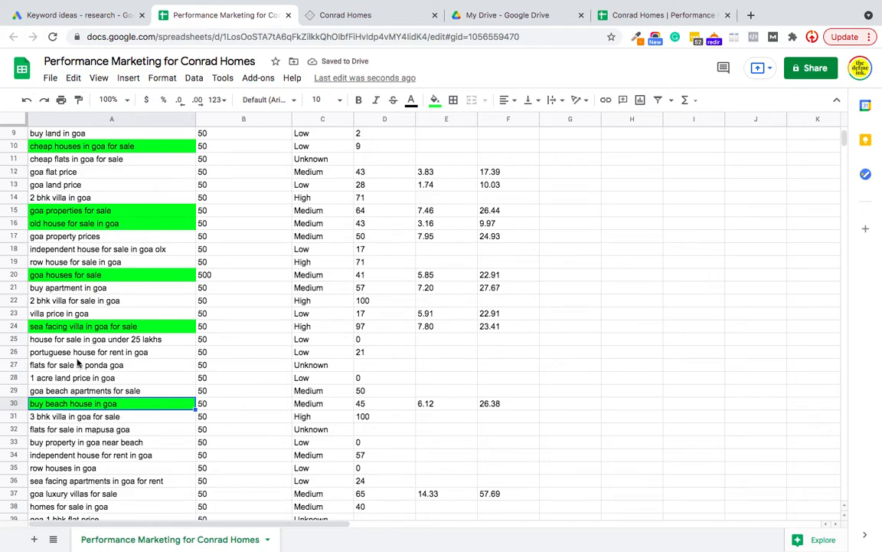
- Highlight the keyword "buy property in goa near beach" in A33 with the green fill
{"action": "scroll", "coordinate": [121, 437], "scroll_direction": "down", "scroll_amount": 3}
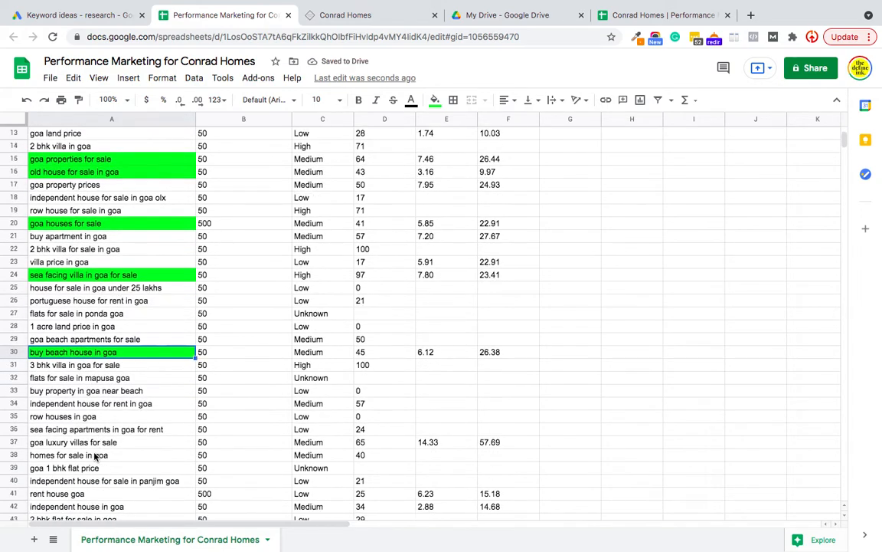
{"action": "left_click", "coordinate": [127, 417]}
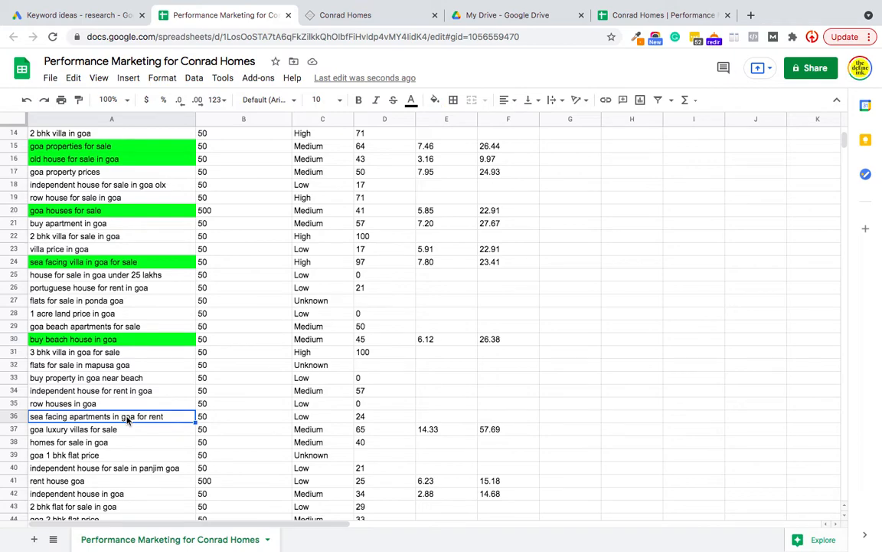
{"action": "left_click", "coordinate": [78, 380]}
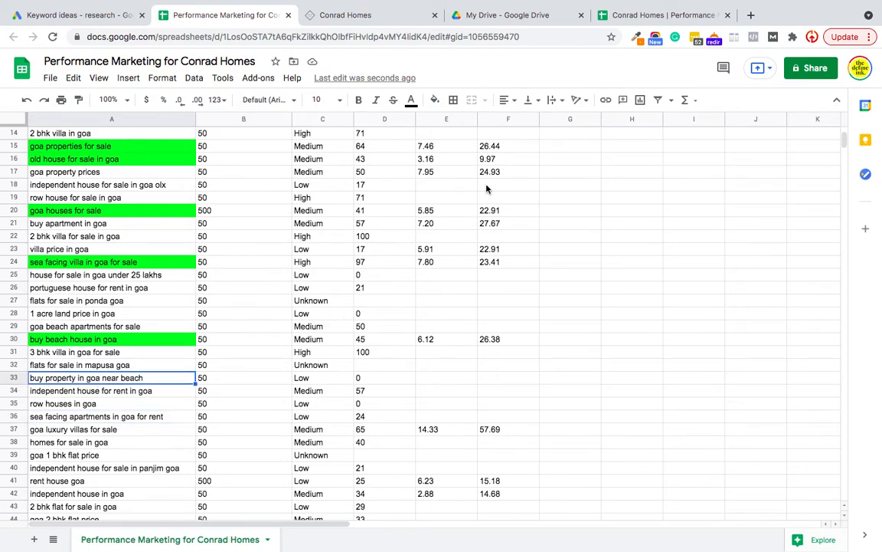
{"action": "left_click", "coordinate": [434, 100]}
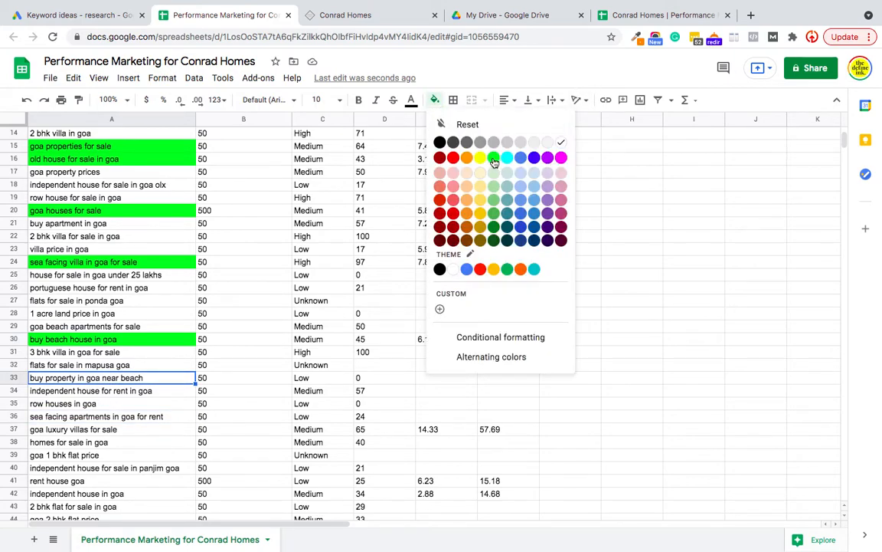
{"action": "left_click", "coordinate": [446, 144]}
- Go through the rest of the keyword list and highlight "villa for sale in goa near beach" in A240 with the green fill
{"action": "left_click", "coordinate": [91, 479]}
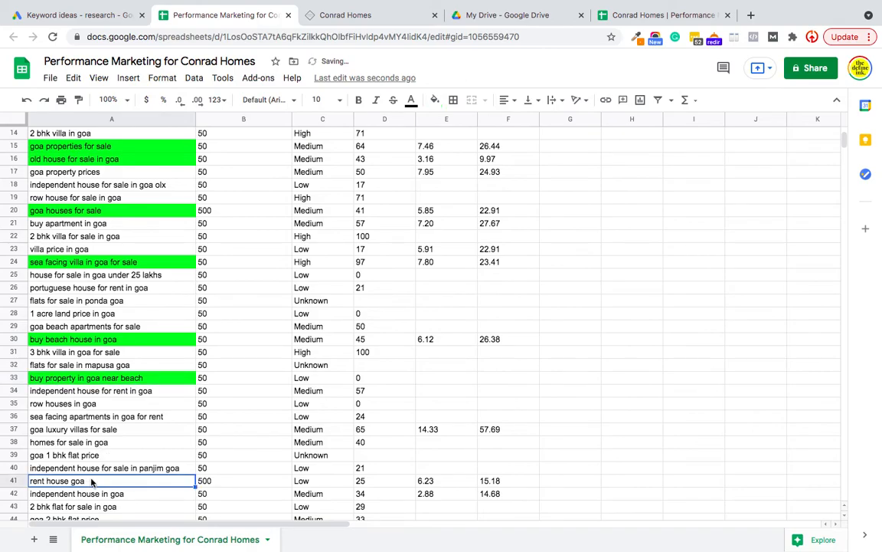
{"action": "scroll", "coordinate": [90, 480], "scroll_direction": "down", "scroll_amount": 5}
{"action": "scroll", "coordinate": [90, 480], "scroll_direction": "down", "scroll_amount": 20}
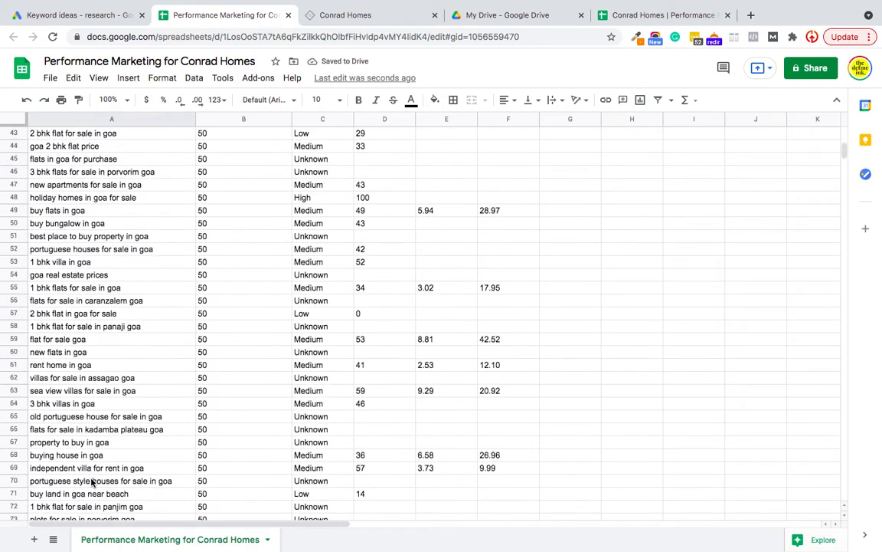
{"action": "scroll", "coordinate": [90, 480], "scroll_direction": "down", "scroll_amount": 20}
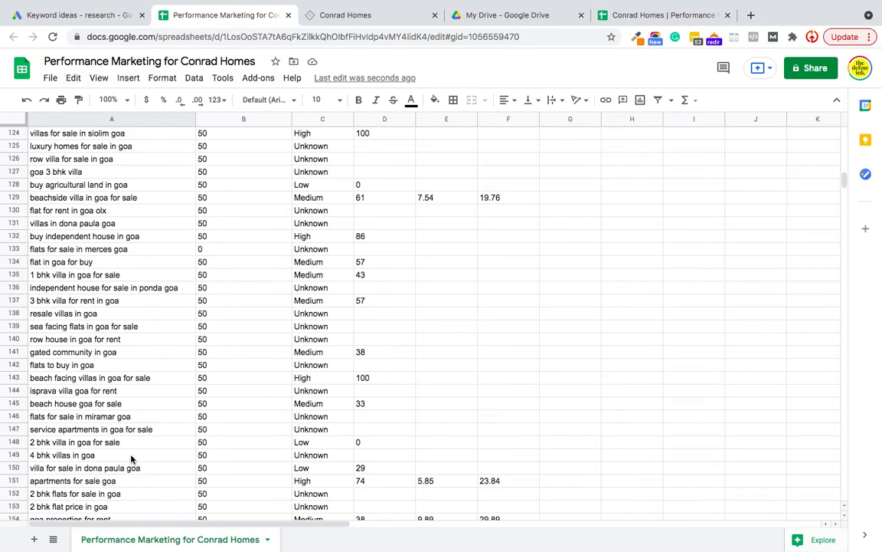
{"action": "scroll", "coordinate": [131, 458], "scroll_direction": "down", "scroll_amount": 19}
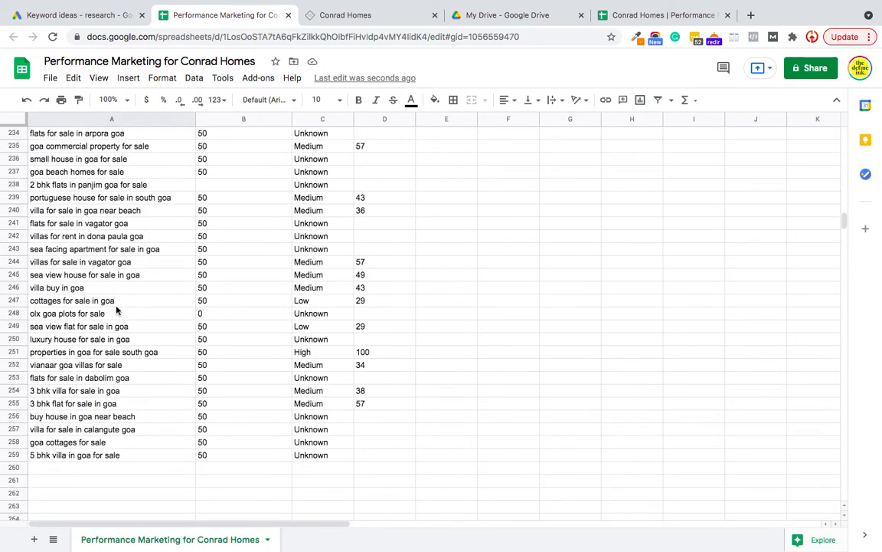
{"action": "left_click", "coordinate": [115, 261]}
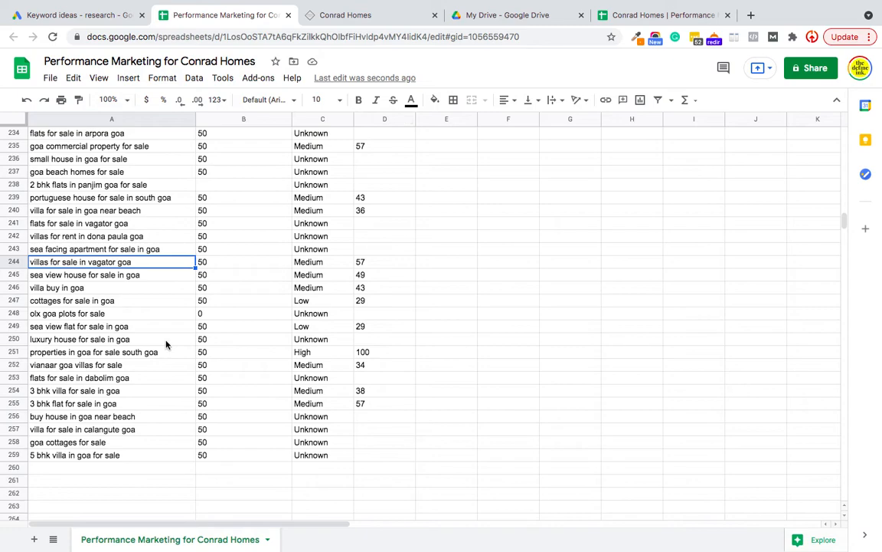
{"action": "left_click", "coordinate": [130, 198]}
{"action": "scroll", "coordinate": [130, 337], "scroll_direction": "up", "scroll_amount": 1}
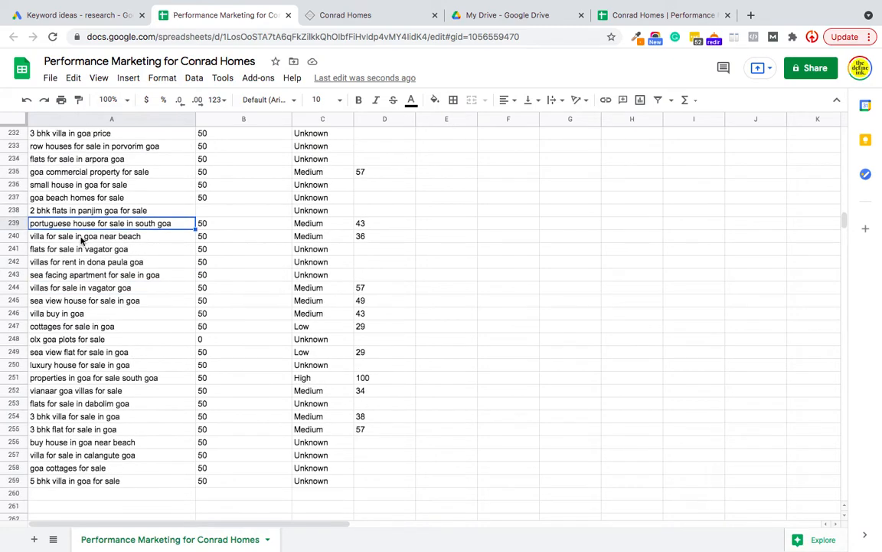
{"action": "key", "text": "Down"}
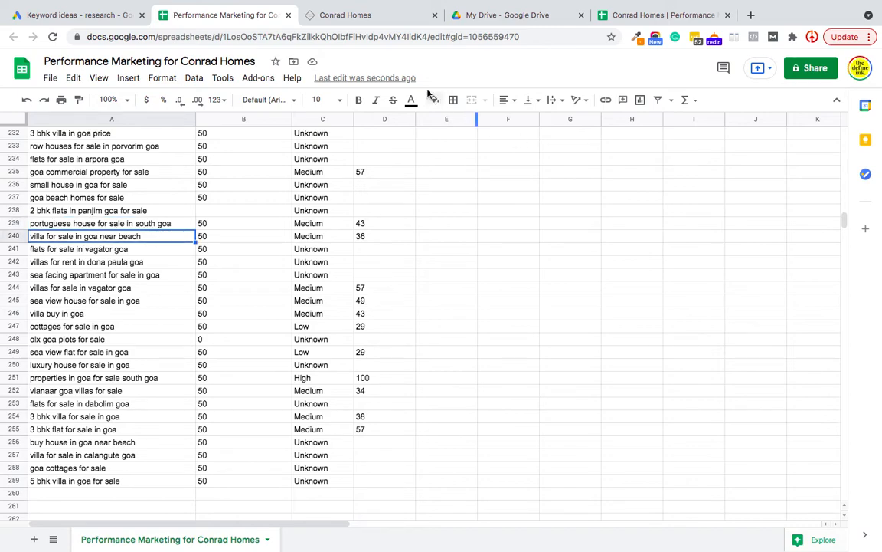
{"action": "left_click", "coordinate": [435, 100]}
{"action": "left_click", "coordinate": [495, 158]}
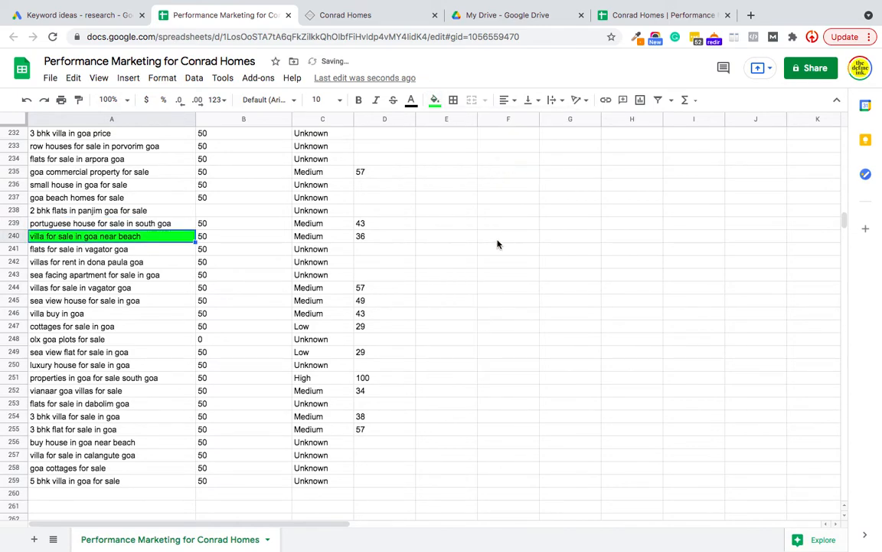
- Return to the start of the list and rename the sheet "Performance Marketing for Conrad Homes" as "Keywords"
{"action": "left_click", "coordinate": [93, 327]}
{"action": "scroll", "coordinate": [93, 328], "scroll_direction": "up", "scroll_amount": 20}
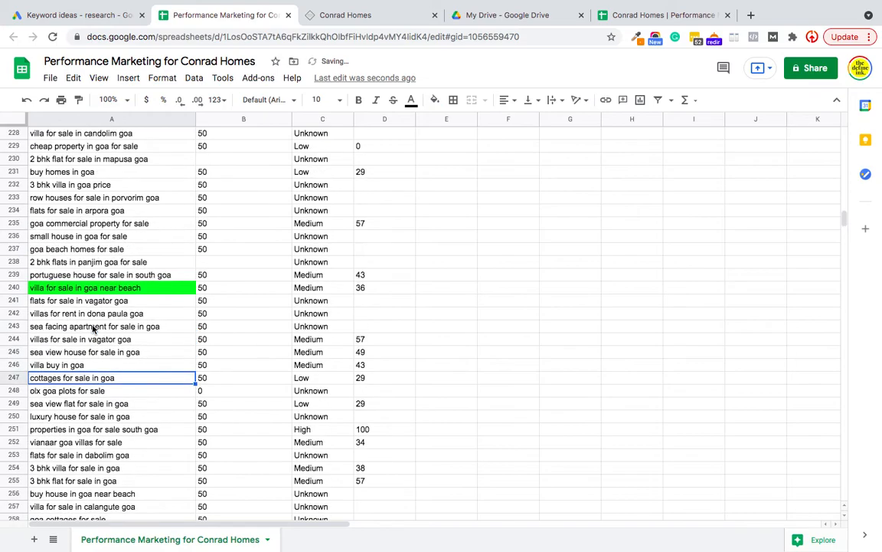
{"action": "scroll", "coordinate": [94, 327], "scroll_direction": "up", "scroll_amount": 12}
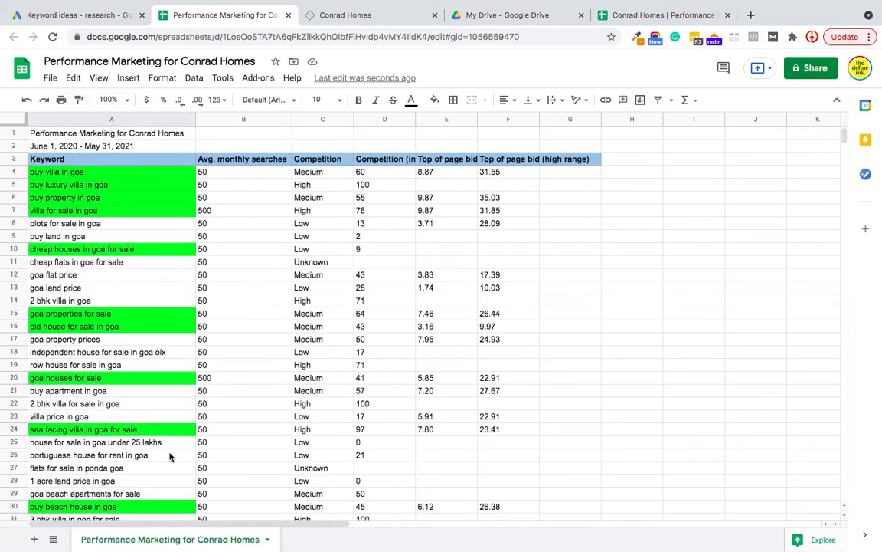
{"action": "double_click", "coordinate": [134, 542]}
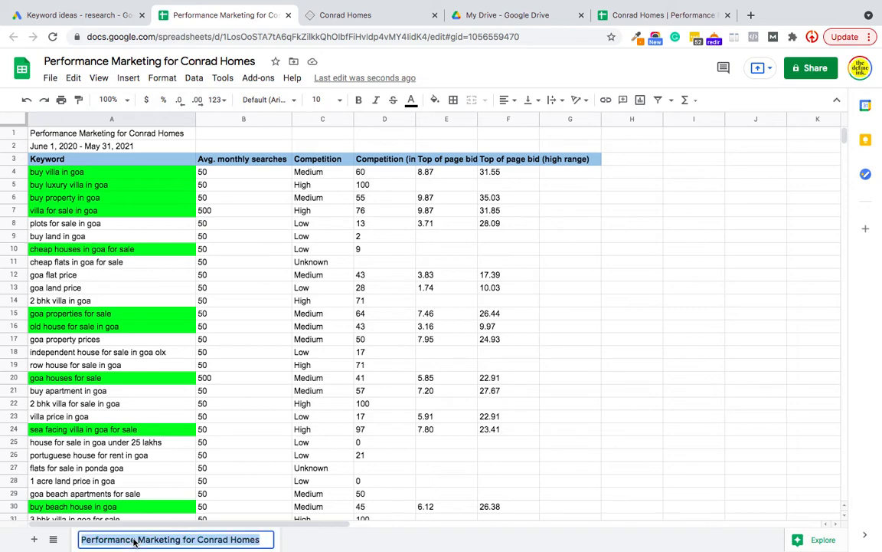
{"action": "type", "text": "Keywor"}
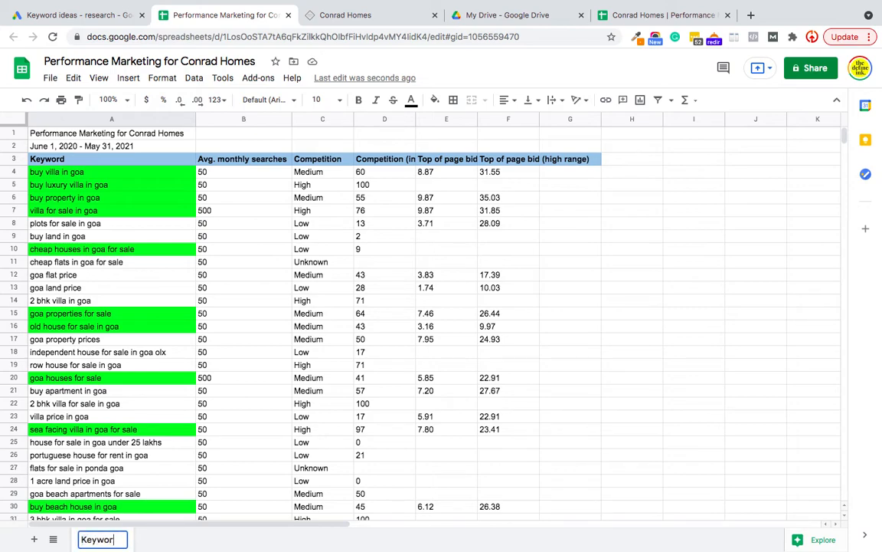
{"action": "type", "text": "ds"}
{"action": "left_click", "coordinate": [611, 456]}
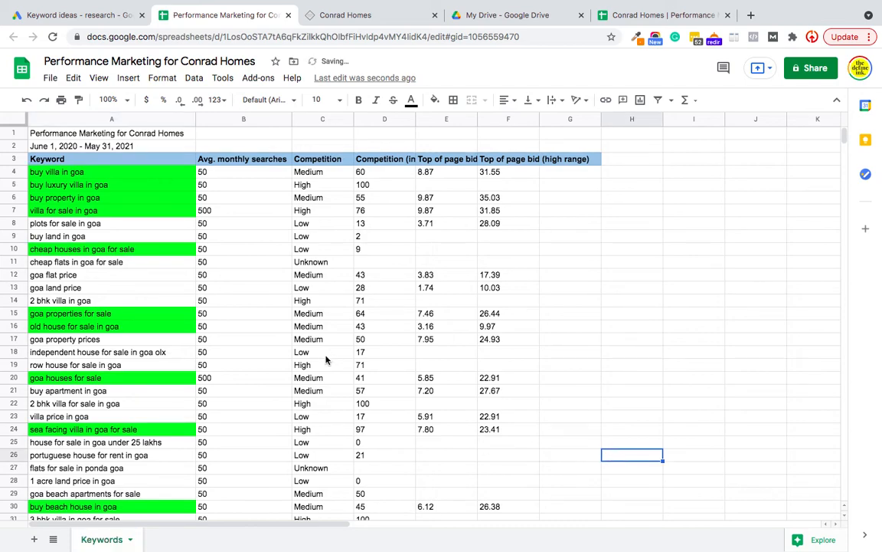